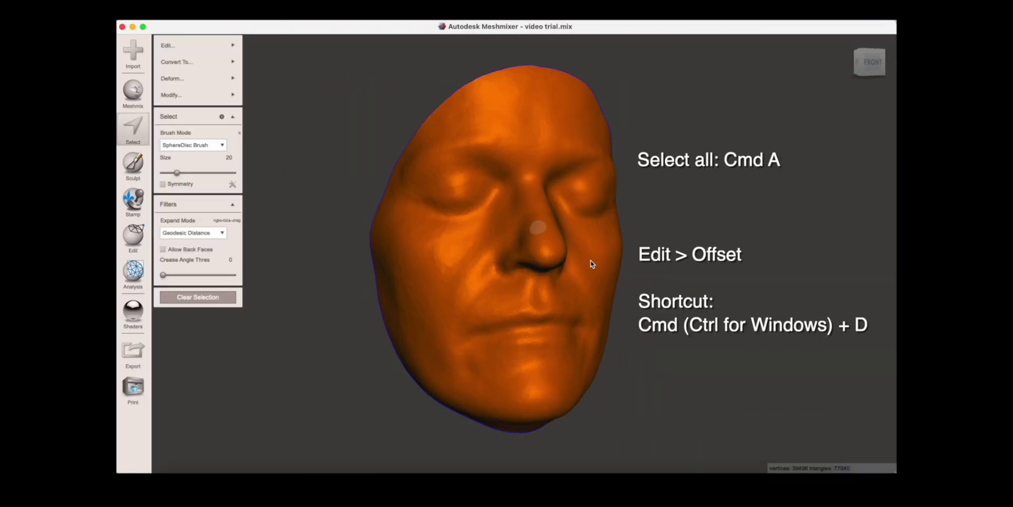
Offset the selected face mesh by a distance of 2 mm.
{"action": "mouse_move", "coordinate": [188, 49]}
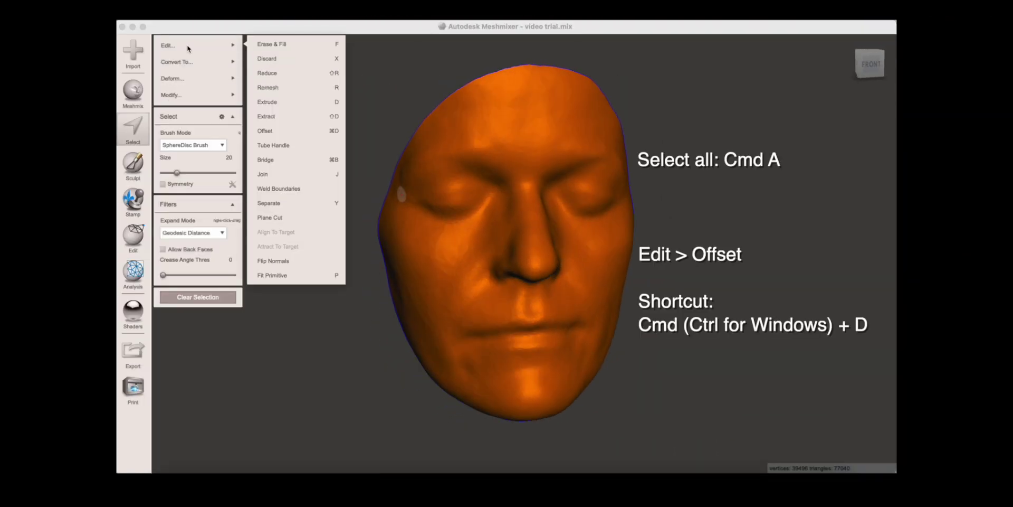
{"action": "left_click", "coordinate": [280, 131]}
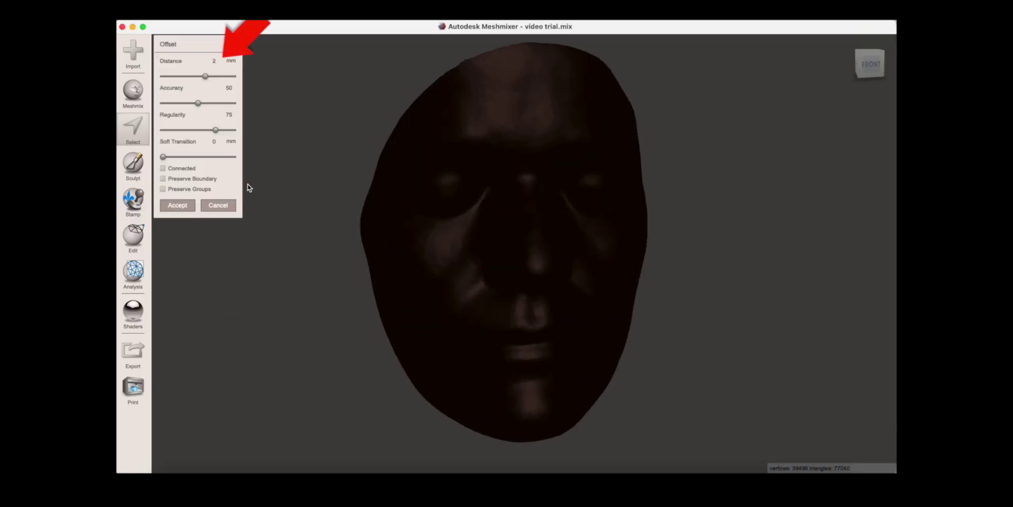
{"action": "scroll", "coordinate": [357, 198], "scroll_direction": "up", "scroll_amount": 3}
{"action": "middle_click_drag", "start_coordinate": [373, 226], "coordinate": [392, 266]}
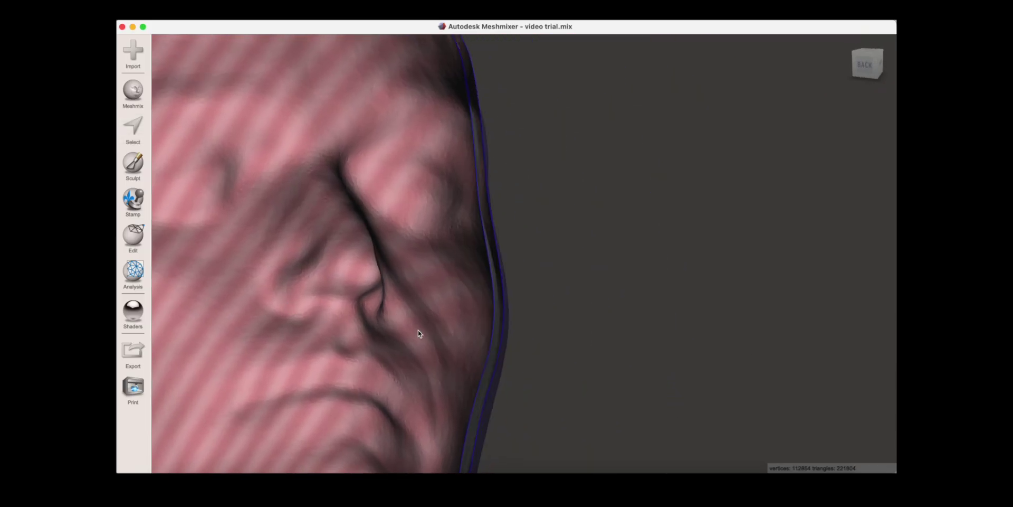
Select the original grey surface beside the purple offset shell, expand the selection to all connected faces, and discard it.
{"action": "mouse_move", "coordinate": [419, 333]}
{"action": "right_mouse_down"}
{"action": "mouse_move", "coordinate": [483, 348]}
{"action": "mouse_move", "coordinate": [406, 364]}
{"action": "mouse_move", "coordinate": [310, 349]}
{"action": "mouse_move", "coordinate": [464, 346]}
{"action": "mouse_move", "coordinate": [479, 332]}
{"action": "mouse_move", "coordinate": [429, 344]}
{"action": "mouse_move", "coordinate": [421, 324]}
{"action": "right_mouse_up"}
{"action": "key", "text": "s"}
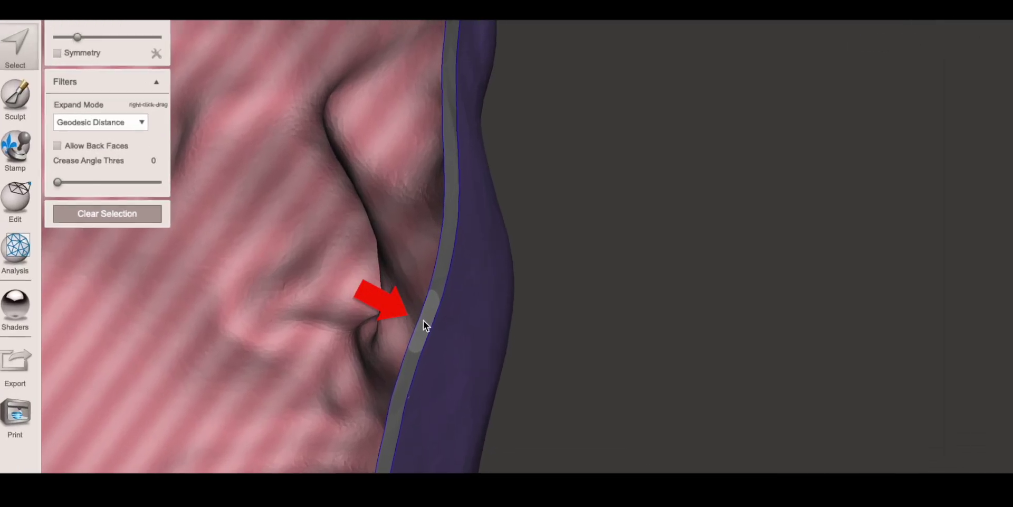
{"action": "left_click", "coordinate": [421, 324]}
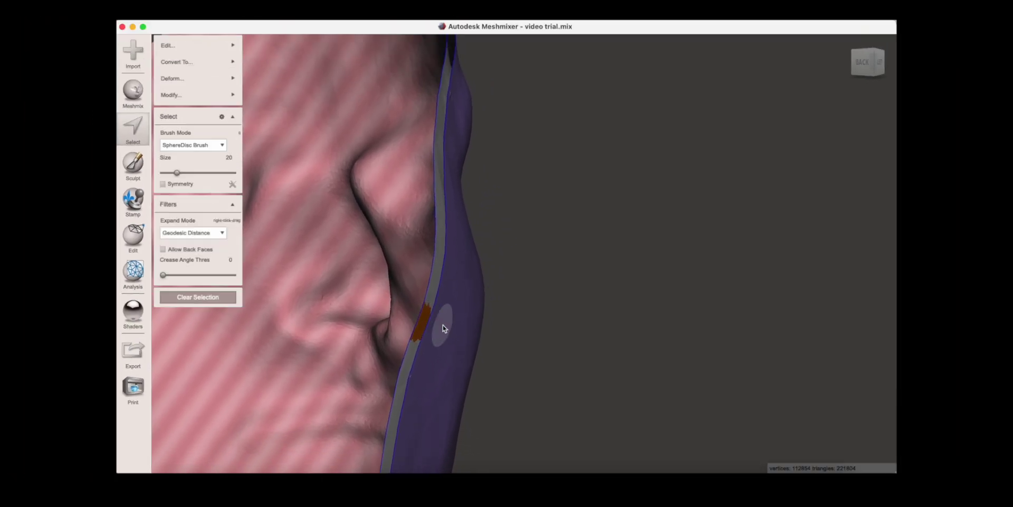
{"action": "mouse_move", "coordinate": [536, 356]}
{"action": "right_mouse_down"}
{"action": "mouse_move", "coordinate": [505, 382]}
{"action": "mouse_move", "coordinate": [513, 382]}
{"action": "mouse_move", "coordinate": [403, 364]}
{"action": "mouse_move", "coordinate": [507, 332]}
{"action": "mouse_move", "coordinate": [577, 355]}
{"action": "right_mouse_up"}
{"action": "key", "text": "e"}
{"action": "scroll", "coordinate": [515, 375], "scroll_direction": "down", "scroll_amount": 5}
{"action": "key", "text": "x"}
Select the entire remaining shell and clear its face groups.
{"action": "key", "text": "super+a"}
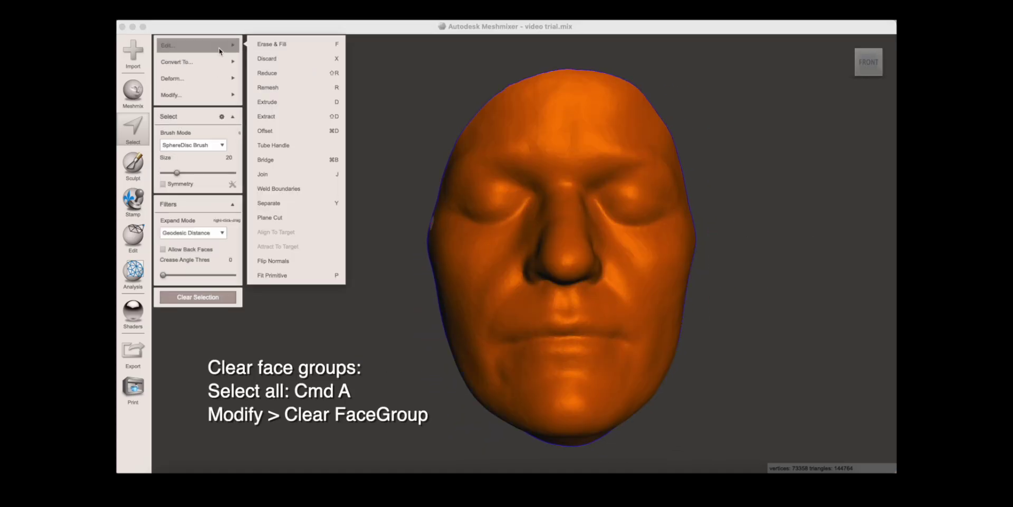
{"action": "mouse_move", "coordinate": [211, 95]}
{"action": "left_click", "coordinate": [297, 259]}
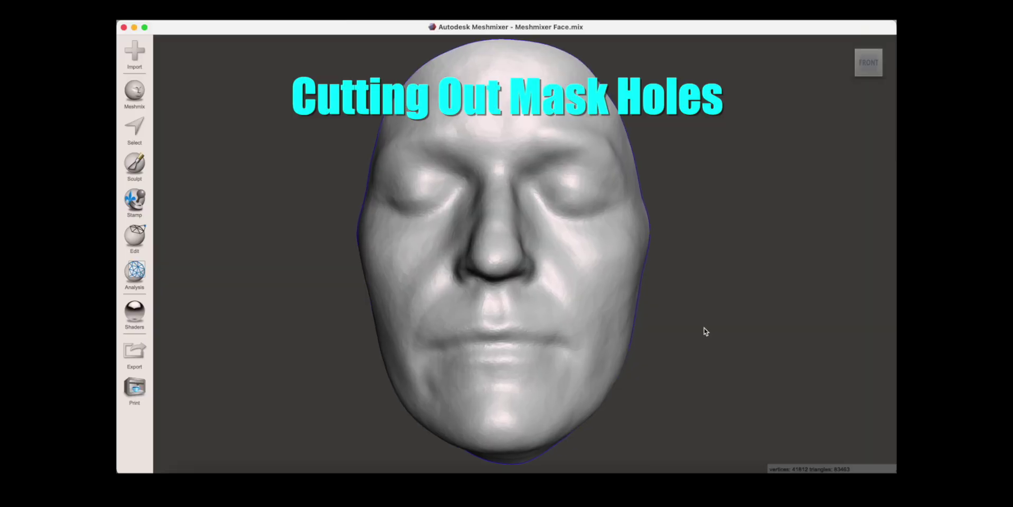
Brush-select the areas around both eyes on the face with a brush size of 30.
{"action": "mouse_move", "coordinate": [689, 334]}
{"action": "right_mouse_down"}
{"action": "mouse_move", "coordinate": [647, 335]}
{"action": "mouse_move", "coordinate": [701, 336]}
{"action": "right_mouse_up"}
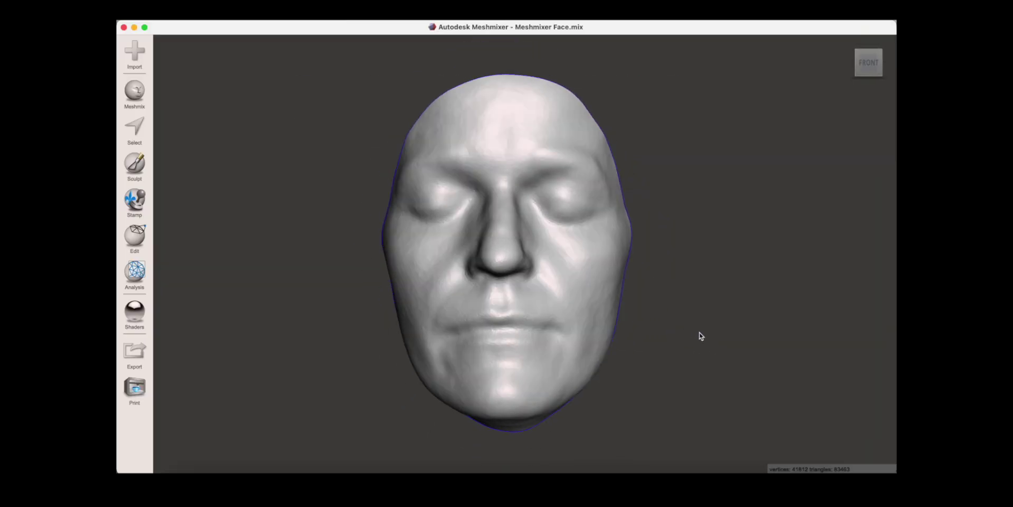
{"action": "key", "text": "s"}
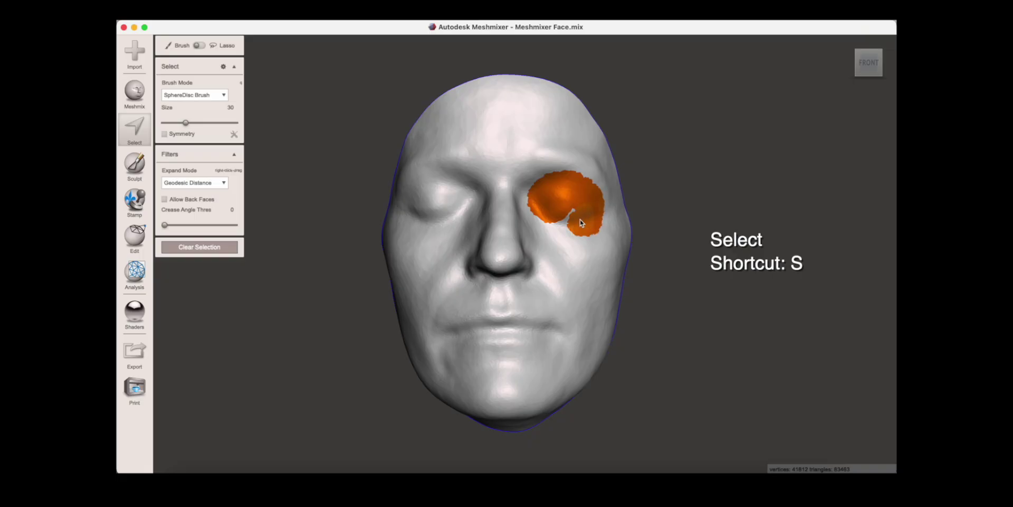
{"action": "left_click_drag", "start_coordinate": [557, 193], "coordinate": [541, 191]}
{"action": "right_click_drag", "start_coordinate": [443, 234], "coordinate": [472, 227]}
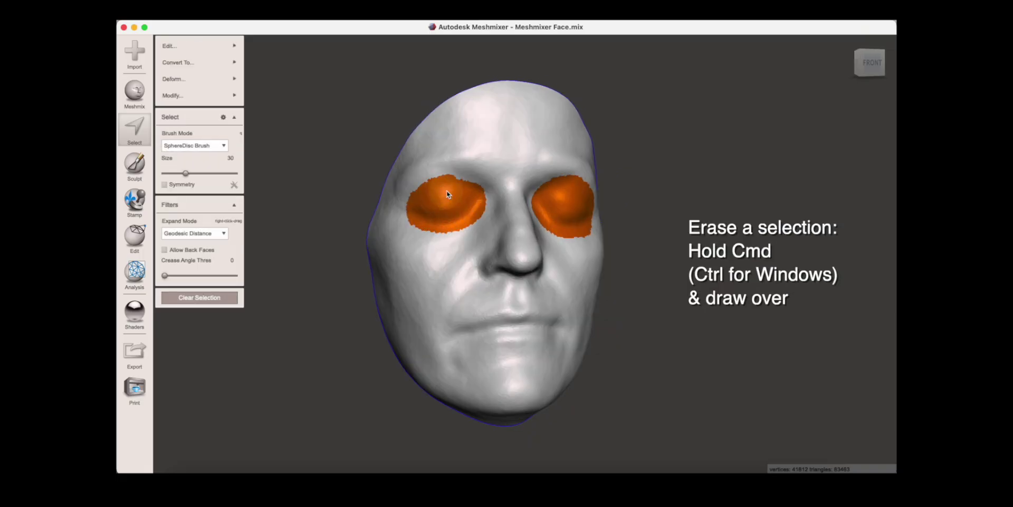
Apply the textured globe shader so the face displays its skin colours.
{"action": "left_click", "coordinate": [135, 309]}
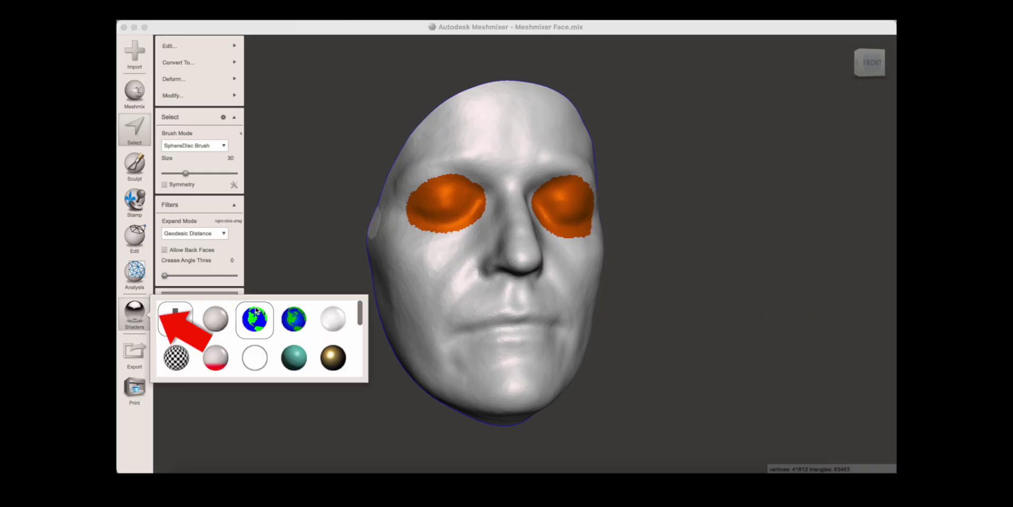
{"action": "left_click_drag", "start_coordinate": [447, 302], "coordinate": [454, 303]}
{"action": "right_click_drag", "start_coordinate": [454, 303], "coordinate": [429, 305]}
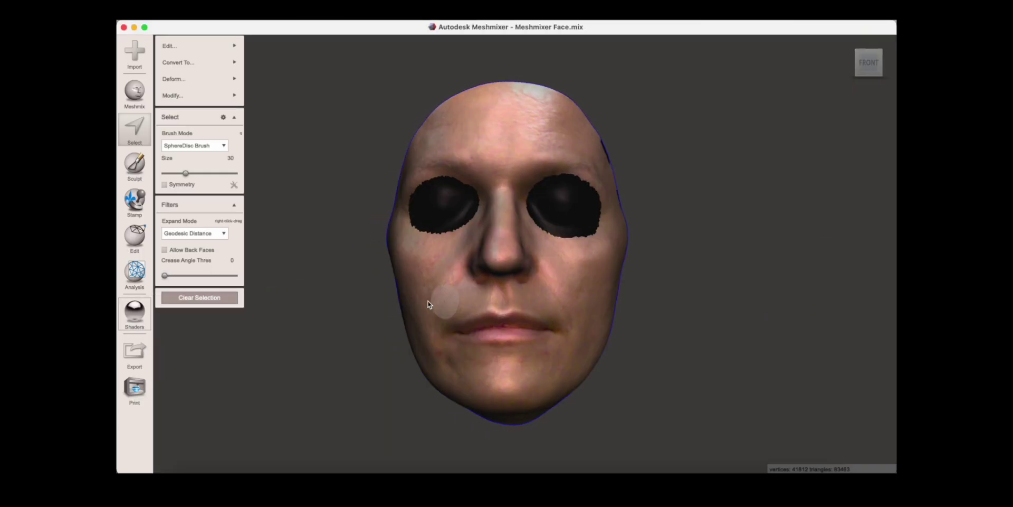
Smooth the boundaries of the eye selections and discard the enclosed faces to cut out both eye holes.
{"action": "right_click_drag", "start_coordinate": [450, 209], "coordinate": [458, 193], "text": "alt"}
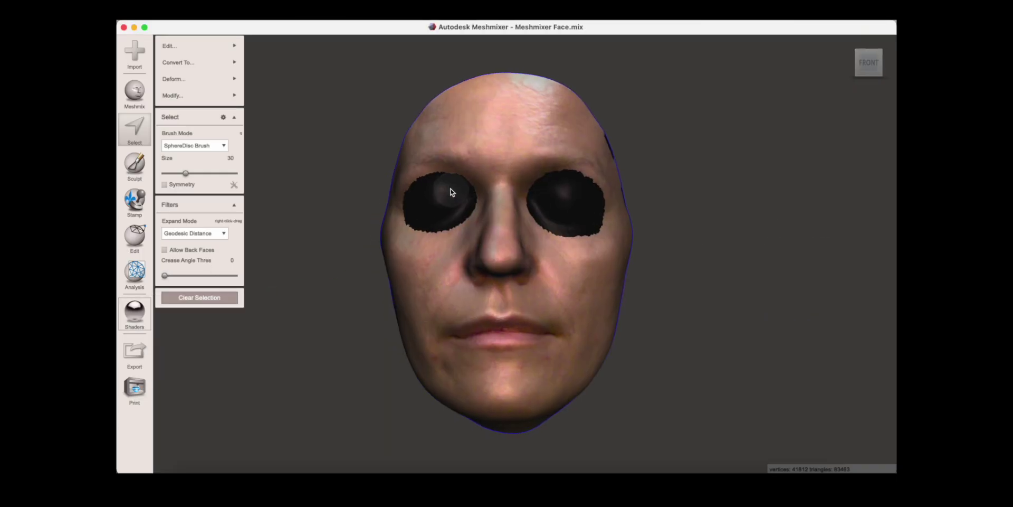
{"action": "right_click_drag", "start_coordinate": [501, 271], "coordinate": [526, 262]}
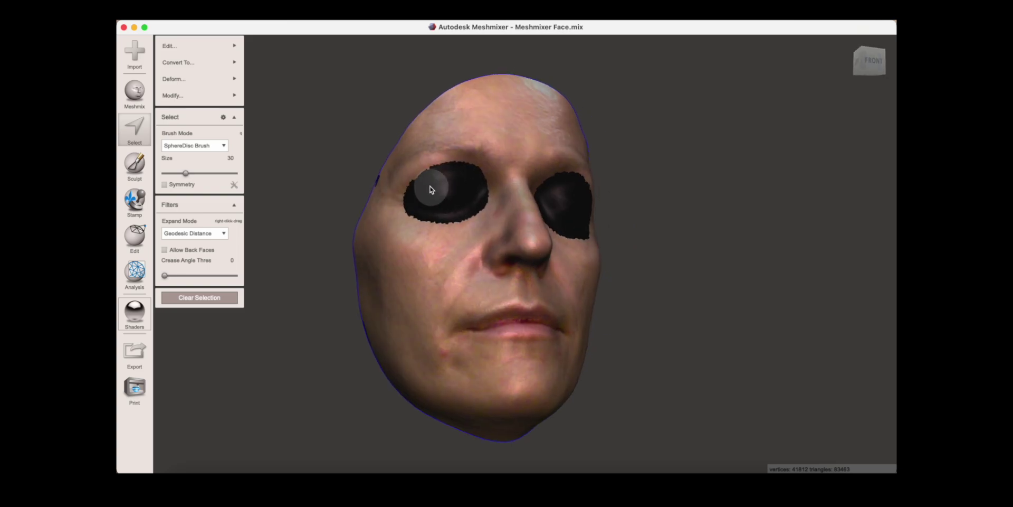
{"action": "right_click_drag", "start_coordinate": [442, 207], "coordinate": [399, 222]}
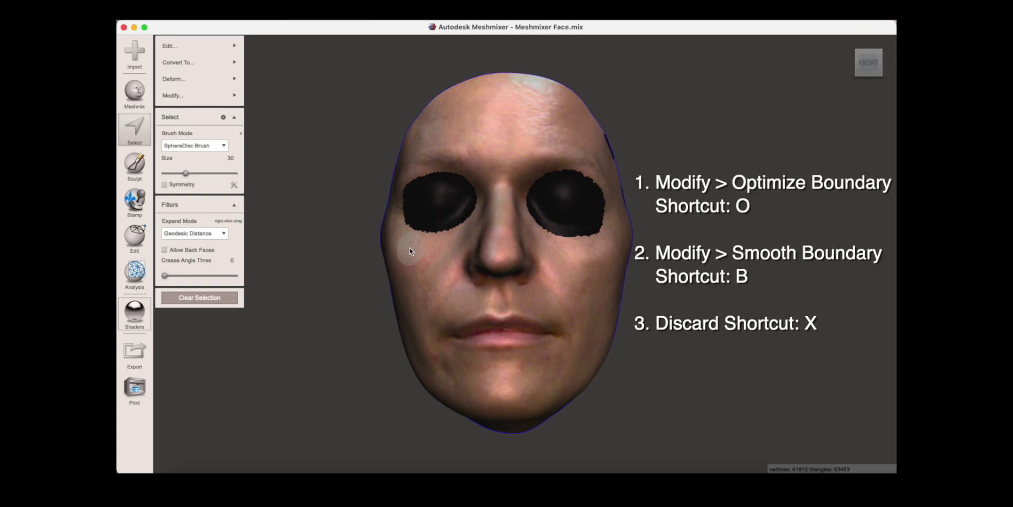
{"action": "key", "text": "b"}
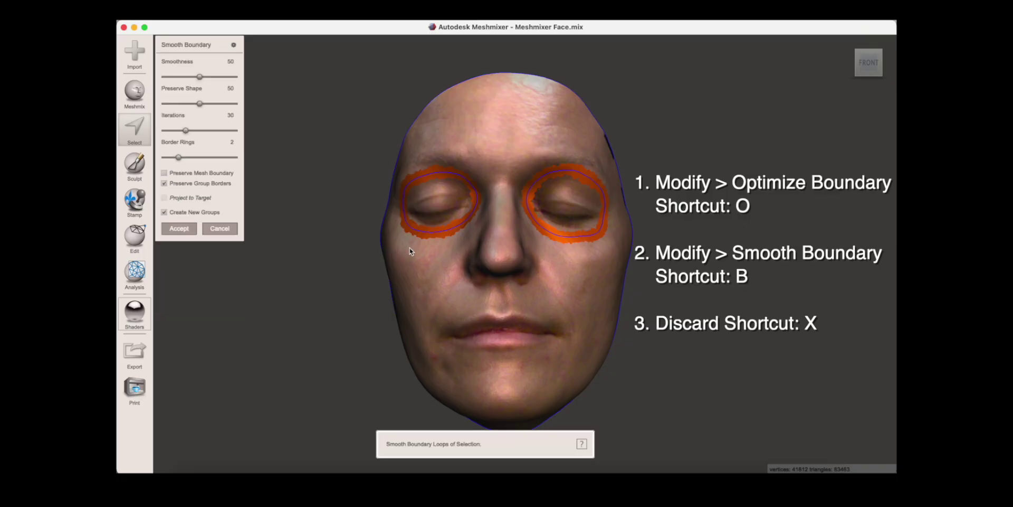
{"action": "key", "text": "Return"}
{"action": "key", "text": "x"}
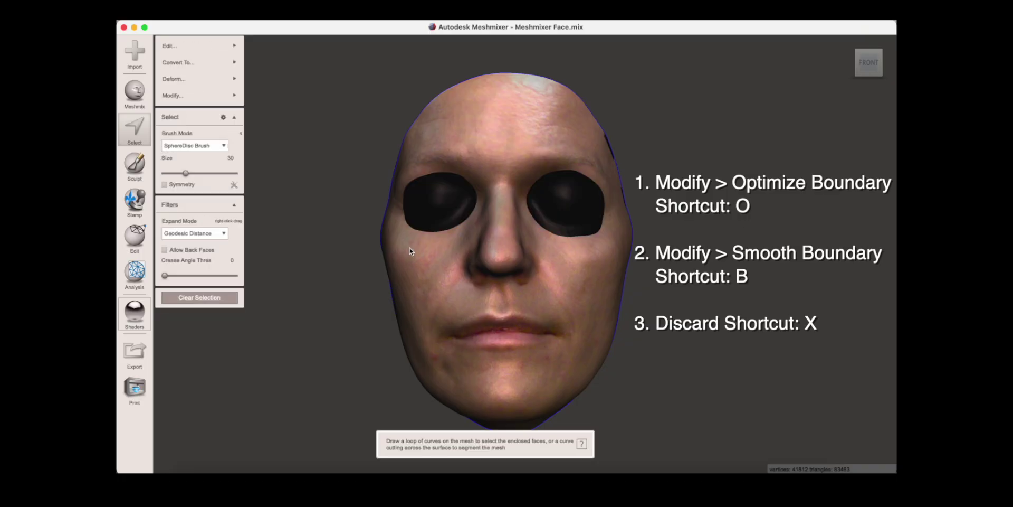
{"action": "key", "text": "x"}
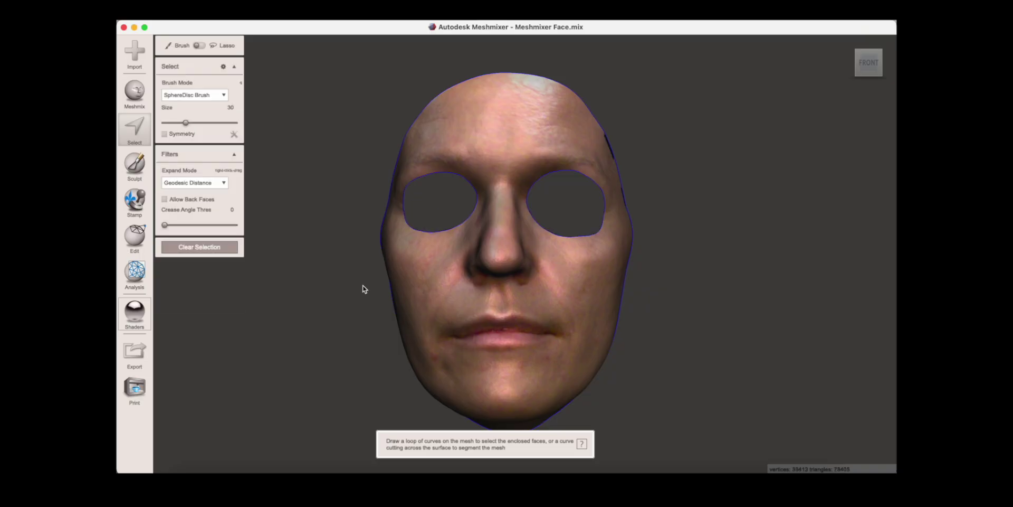
Clear the selection and switch the mask back to the plain grey shader.
{"action": "left_click", "coordinate": [200, 248]}
{"action": "left_click", "coordinate": [140, 317]}
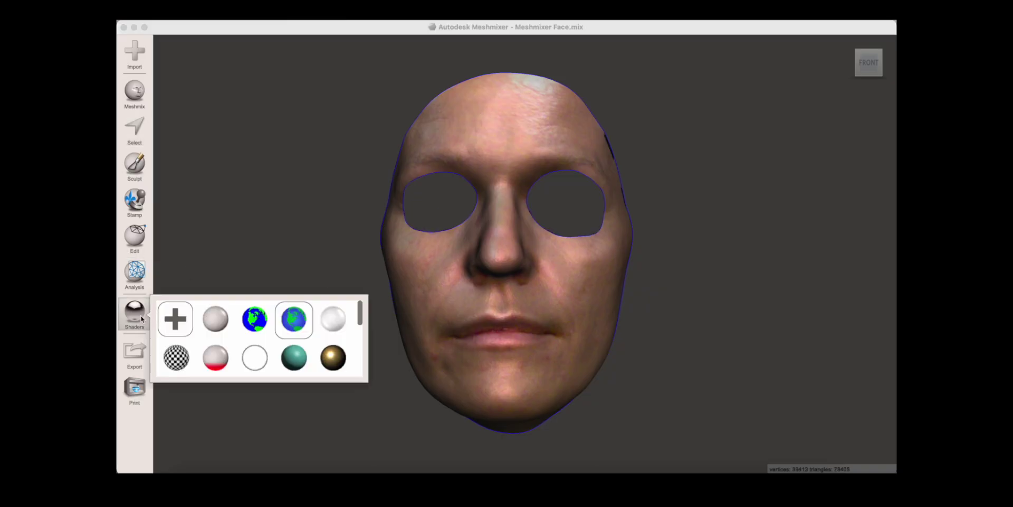
{"action": "left_click_drag", "start_coordinate": [462, 299], "coordinate": [467, 301]}
Cut out the mouth opening and both nostrils by discarding their selected faces, using brush size 14 for the nostrils.
{"action": "right_click_drag", "start_coordinate": [473, 303], "coordinate": [517, 295]}
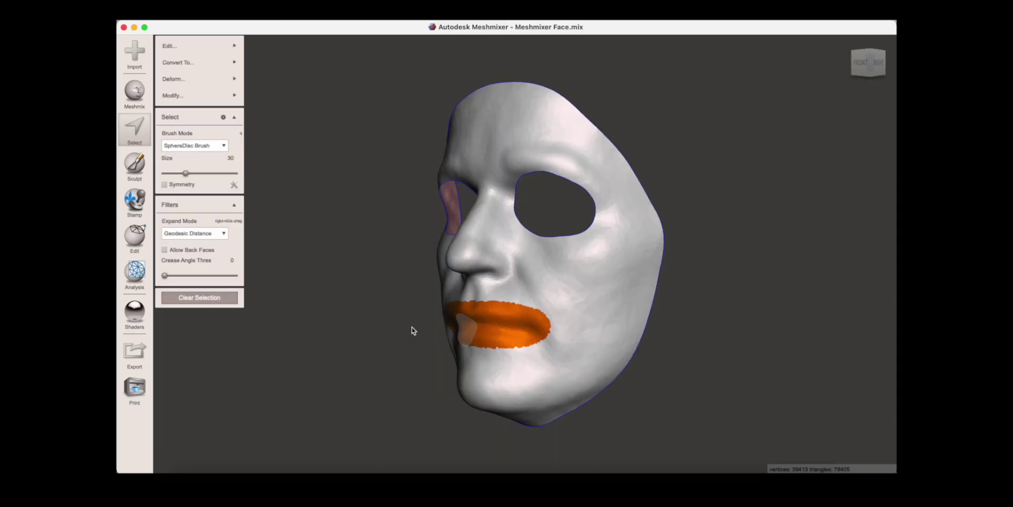
{"action": "right_click_drag", "start_coordinate": [412, 331], "coordinate": [570, 328]}
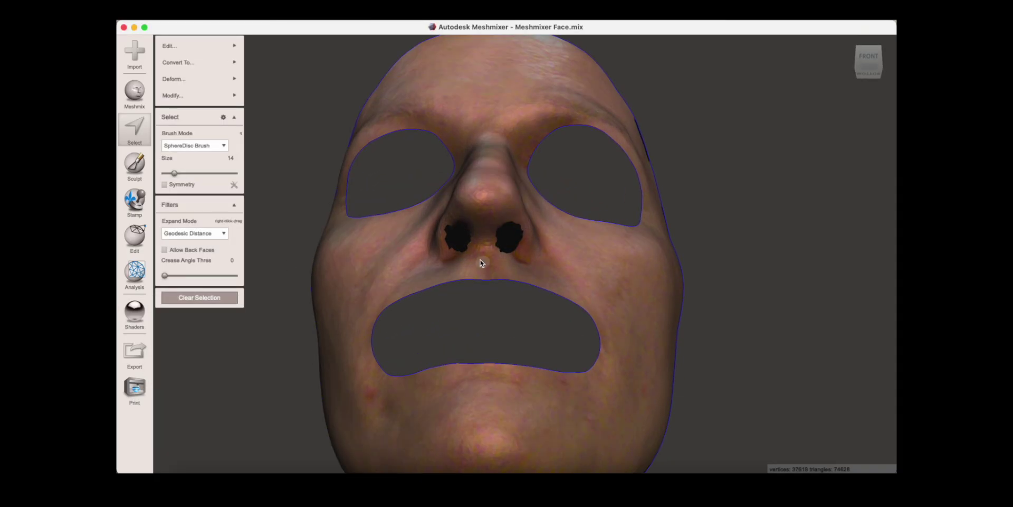
{"action": "mouse_move", "coordinate": [480, 263]}
{"action": "right_mouse_down"}
{"action": "mouse_move", "coordinate": [488, 219]}
{"action": "mouse_move", "coordinate": [454, 246]}
{"action": "mouse_move", "coordinate": [483, 294]}
{"action": "right_mouse_up"}
{"action": "key", "text": "x"}
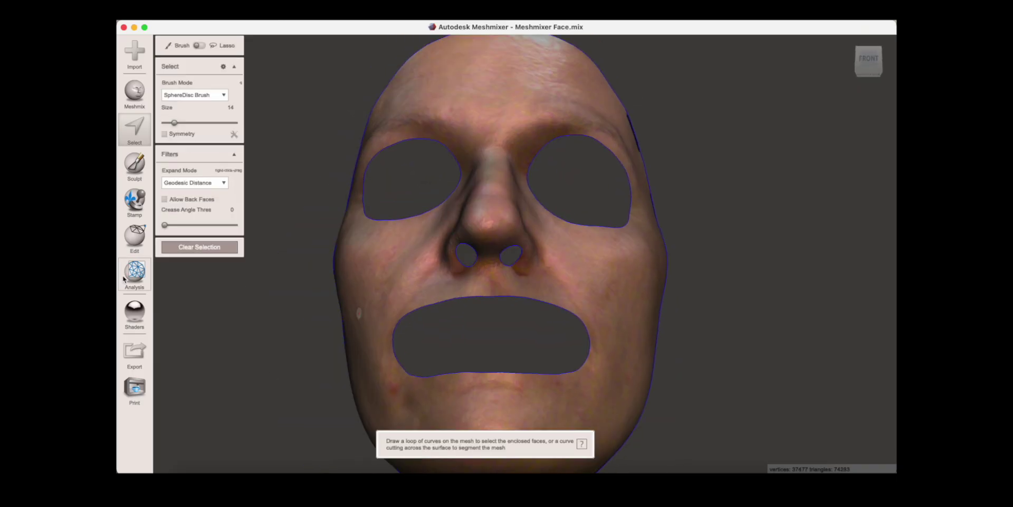
Thicken the whole mask with a connected offset of 2.4 mm.
{"action": "left_click", "coordinate": [124, 279]}
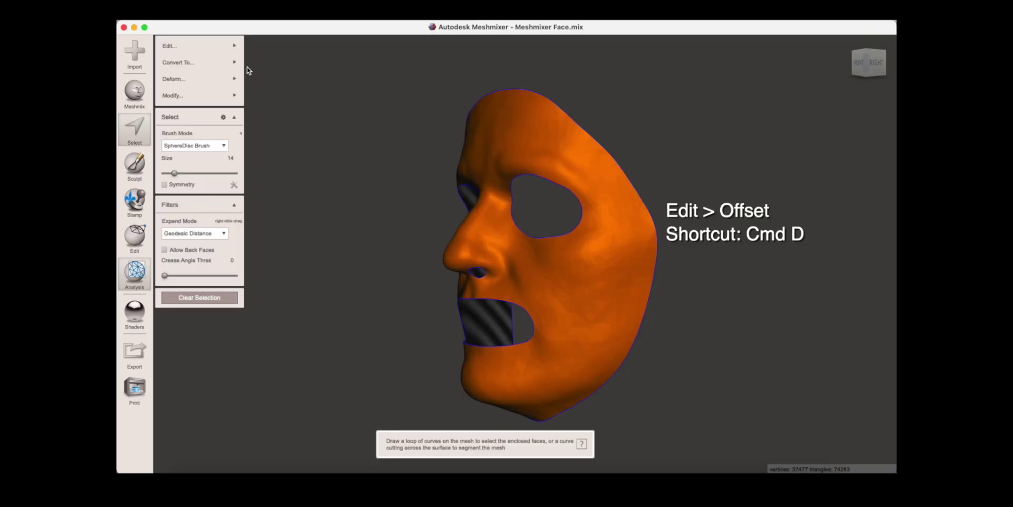
{"action": "key", "text": "super+d"}
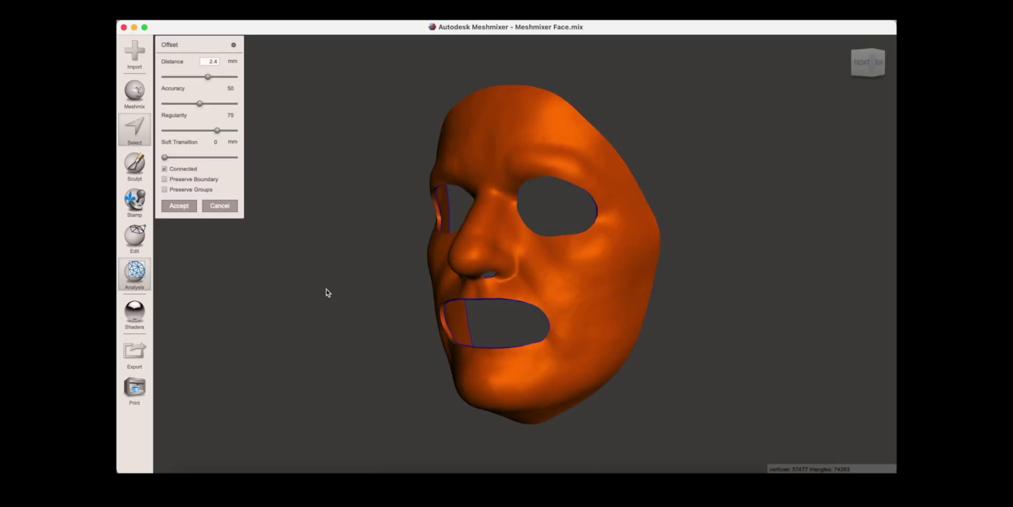
{"action": "mouse_move", "coordinate": [326, 292]}
{"action": "right_mouse_down"}
{"action": "mouse_move", "coordinate": [176, 296]}
{"action": "mouse_move", "coordinate": [270, 296]}
{"action": "right_mouse_up"}
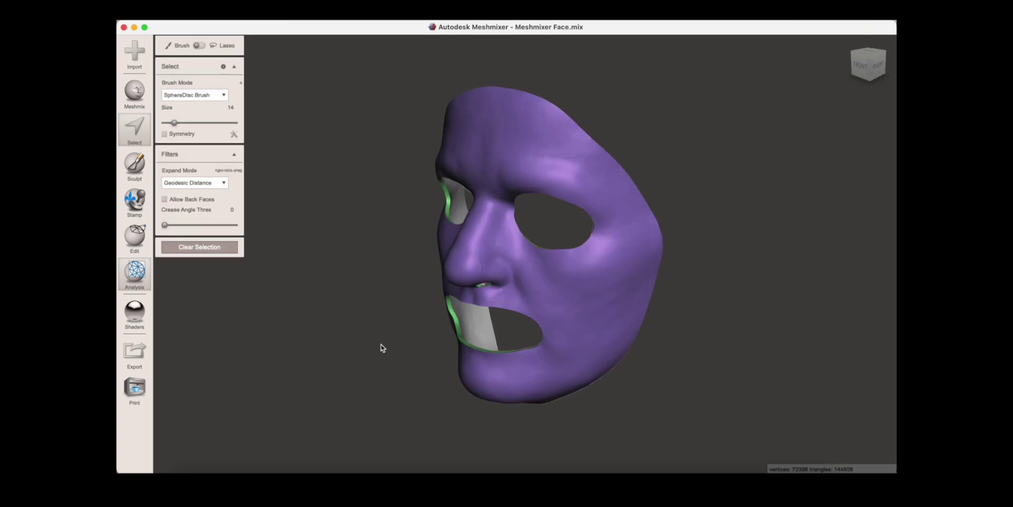
Select the green face group along the mouth opening's rim together with a narrow band around it.
{"action": "right_click_drag", "start_coordinate": [381, 346], "coordinate": [643, 336]}
{"action": "right_click_drag", "start_coordinate": [643, 335], "coordinate": [682, 340]}
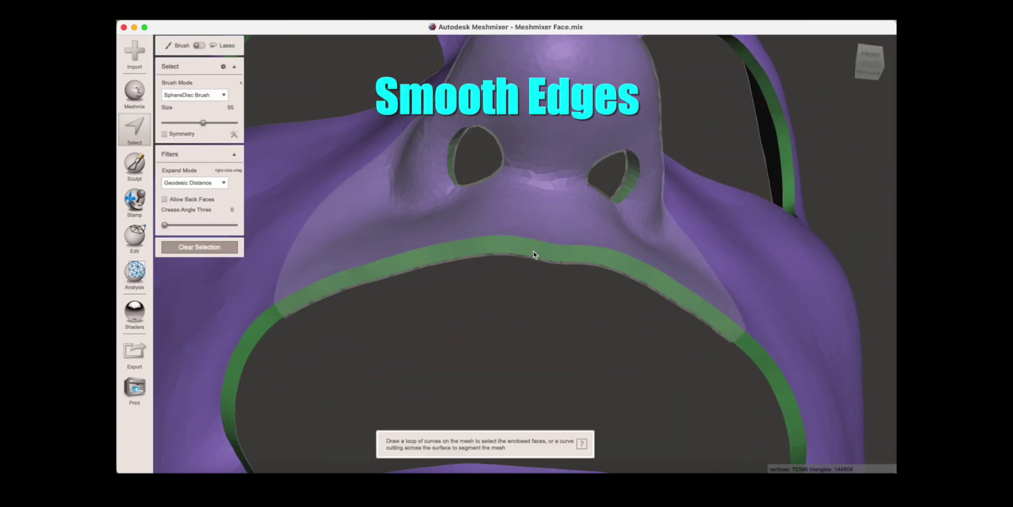
{"action": "right_click_drag", "start_coordinate": [534, 253], "coordinate": [328, 231]}
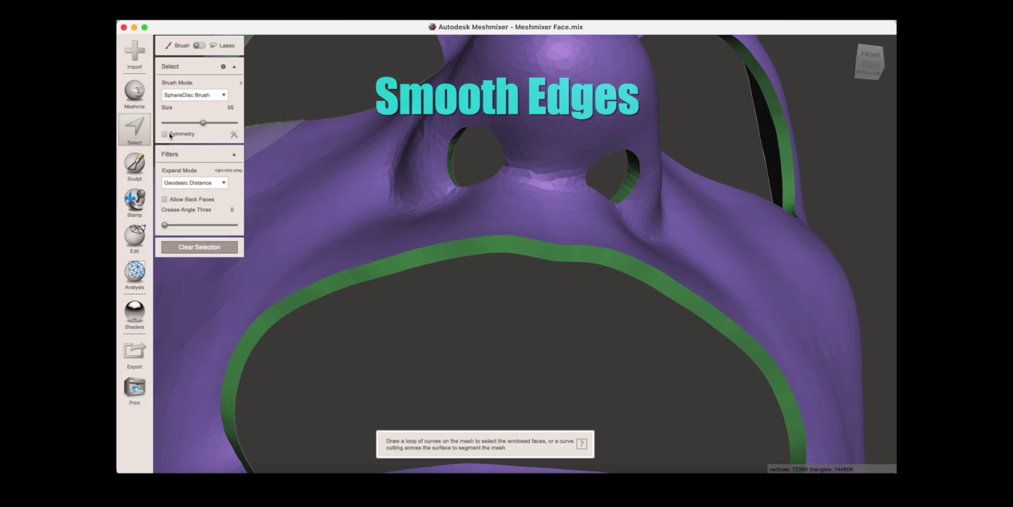
{"action": "double_click", "coordinate": [430, 255]}
{"action": "scroll", "coordinate": [472, 348], "scroll_direction": "down", "scroll_amount": 5}
{"action": "middle_click_drag", "start_coordinate": [472, 348], "coordinate": [508, 264]}
{"action": "right_click_drag", "start_coordinate": [508, 323], "coordinate": [485, 376]}
{"action": "scroll", "coordinate": [495, 374], "scroll_direction": "down", "scroll_amount": 2}
{"action": "middle_click_drag", "start_coordinate": [494, 362], "coordinate": [486, 381]}
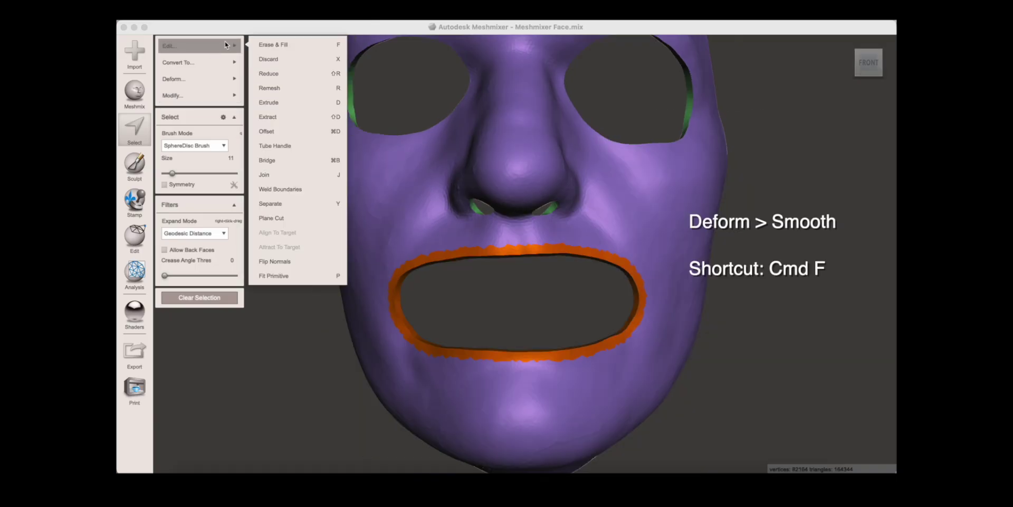
Smooth the selected mouth rim with Shape Preserving smoothing of 1, smoothing scale 4 and 3 constraint rings.
{"action": "mouse_move", "coordinate": [233, 79]}
{"action": "left_click", "coordinate": [268, 79]}
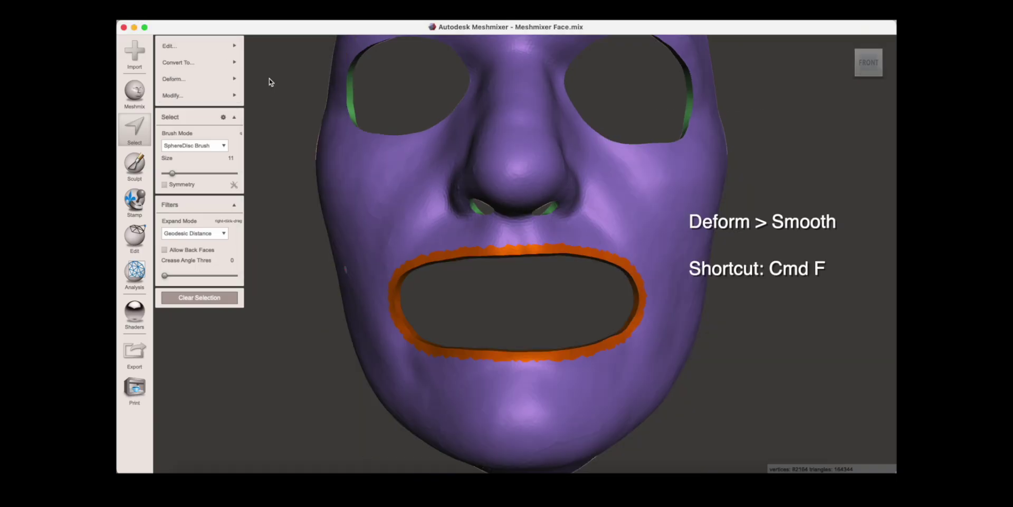
{"action": "scroll", "coordinate": [487, 287], "scroll_direction": "up", "scroll_amount": 3}
{"action": "right_click_drag", "start_coordinate": [498, 282], "coordinate": [517, 272]}
{"action": "scroll", "coordinate": [517, 273], "scroll_direction": "up", "scroll_amount": 3}
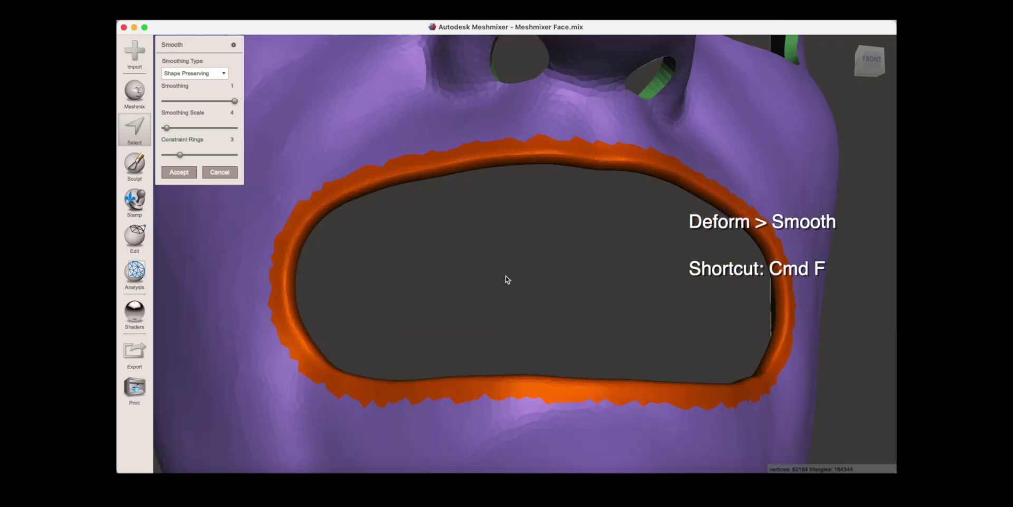
{"action": "key", "text": "Return"}
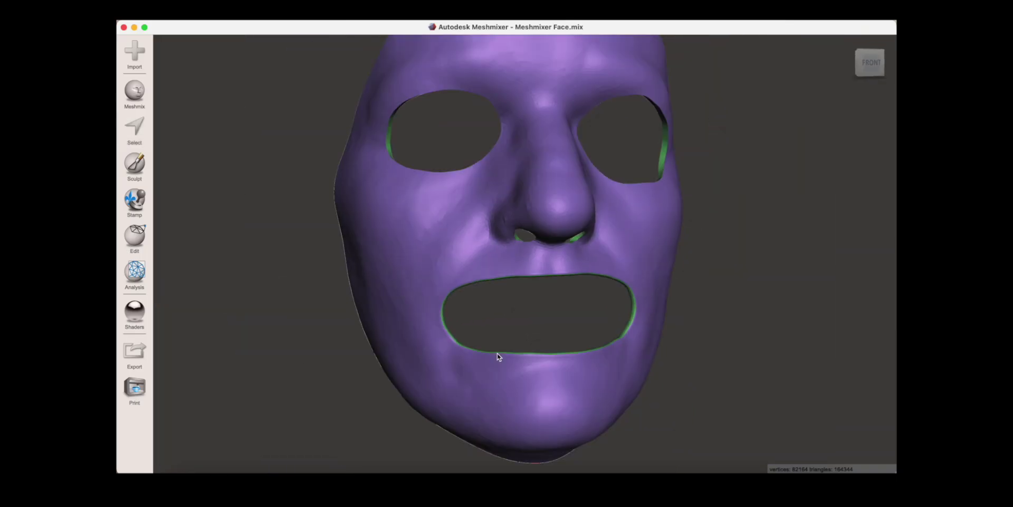
Select the rims of both eye holes and smooth them with the Smooth deformation.
{"action": "right_click_drag", "start_coordinate": [497, 353], "coordinate": [348, 204]}
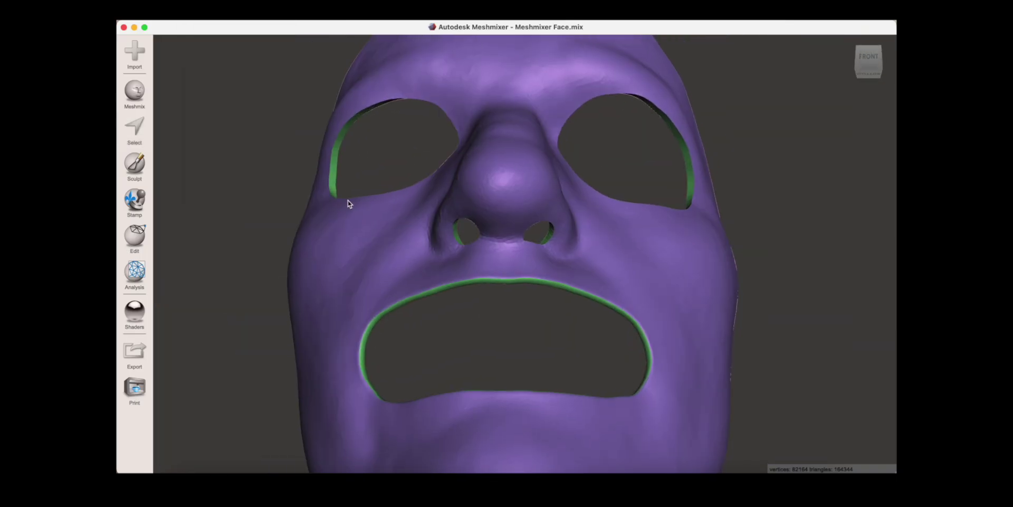
{"action": "scroll", "coordinate": [348, 203], "scroll_direction": "up", "scroll_amount": 3}
{"action": "key", "text": "s"}
{"action": "double_click", "coordinate": [412, 282]}
{"action": "middle_click_drag", "start_coordinate": [531, 283], "coordinate": [359, 257]}
{"action": "double_click", "coordinate": [703, 281]}
{"action": "mouse_move", "coordinate": [232, 79]}
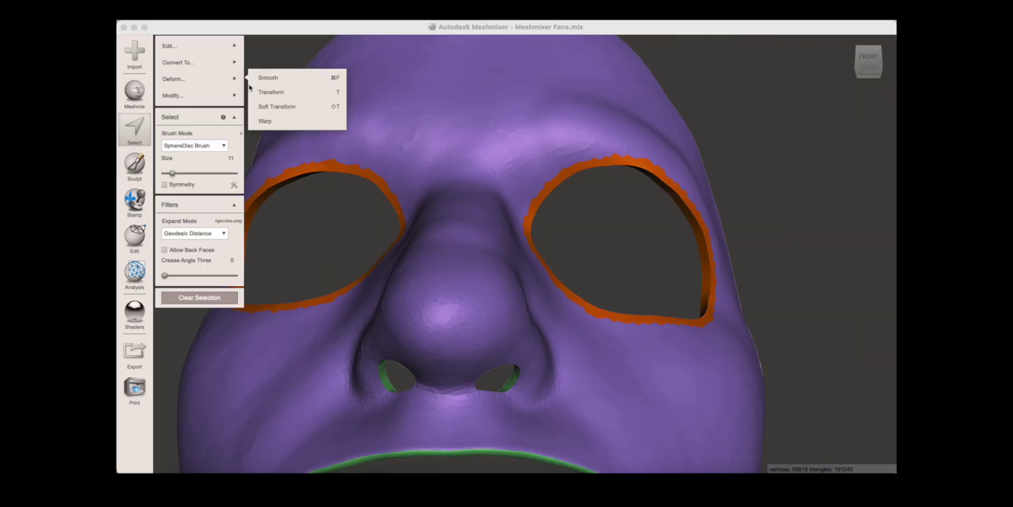
{"action": "left_click", "coordinate": [268, 77]}
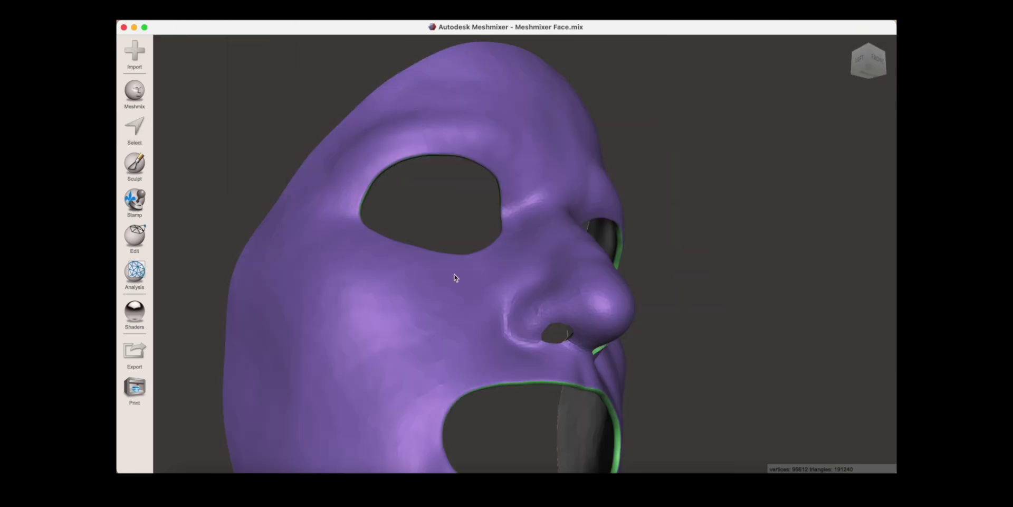
Select the rims of both nostril holes and apply the Smooth deformation to them.
{"action": "mouse_move", "coordinate": [455, 277]}
{"action": "right_mouse_down"}
{"action": "mouse_move", "coordinate": [543, 301]}
{"action": "mouse_move", "coordinate": [454, 274]}
{"action": "right_mouse_up"}
{"action": "key", "text": "s"}
{"action": "double_click", "coordinate": [534, 283]}
{"action": "double_click", "coordinate": [454, 274]}
{"action": "right_click_drag", "start_coordinate": [410, 331], "coordinate": [464, 330]}
{"action": "scroll", "coordinate": [464, 330], "scroll_direction": "down", "scroll_amount": 3}
{"action": "mouse_move", "coordinate": [201, 79]}
{"action": "left_click", "coordinate": [289, 81]}
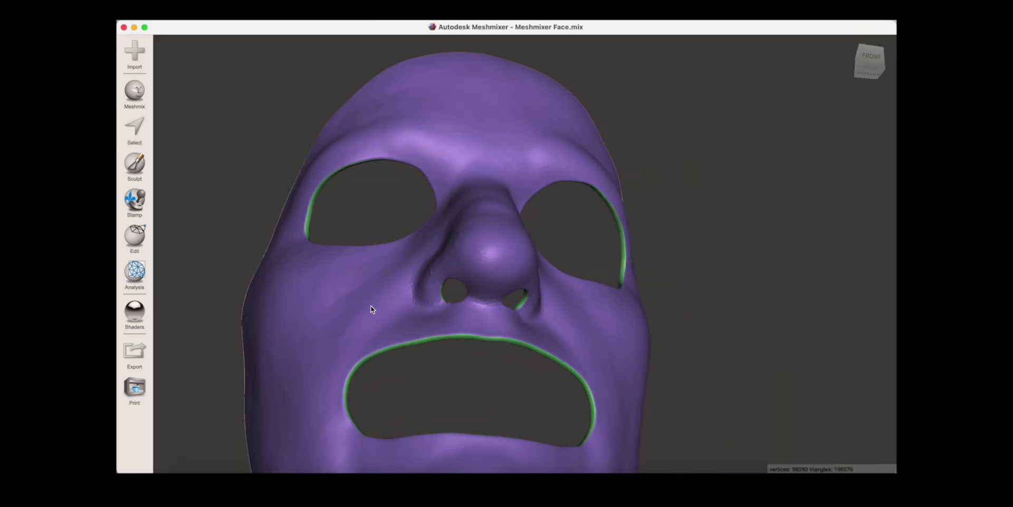
Smooth the entire mask with Shape Preserving smoothing of 1, smoothing scale 4 and 3 constraint rings, and clear the selection.
{"action": "right_click_drag", "start_coordinate": [370, 305], "coordinate": [416, 273]}
{"action": "scroll", "coordinate": [349, 337], "scroll_direction": "down", "scroll_amount": 3}
{"action": "left_click_drag", "start_coordinate": [417, 277], "coordinate": [484, 290], "text": "alt"}
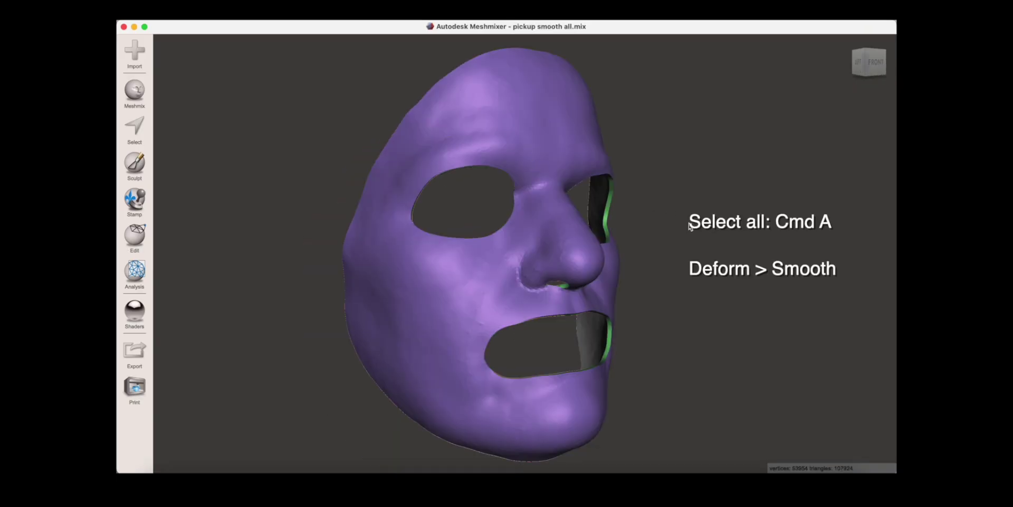
{"action": "key", "text": "super+a"}
{"action": "left_click", "coordinate": [196, 79]}
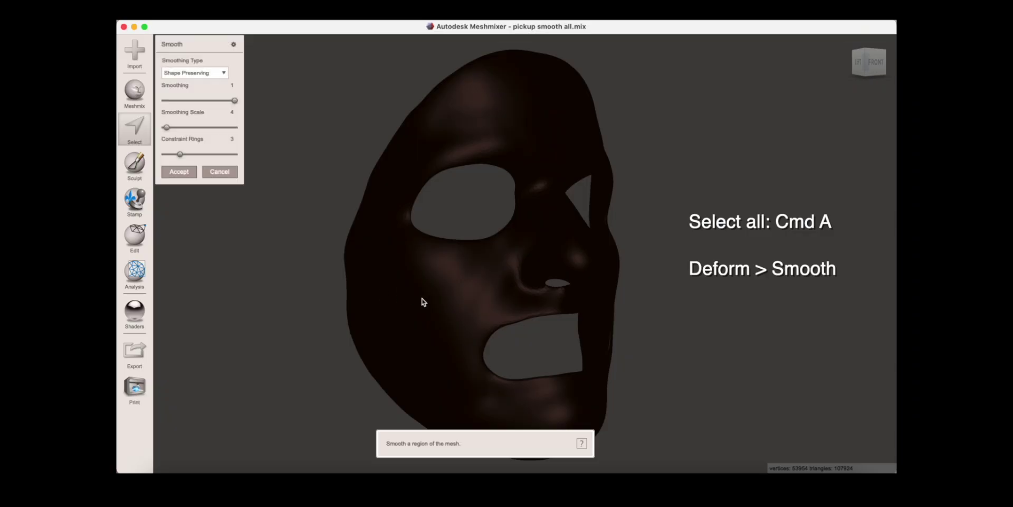
{"action": "left_click", "coordinate": [188, 177]}
{"action": "scroll", "coordinate": [577, 310], "scroll_direction": "up", "scroll_amount": 3}
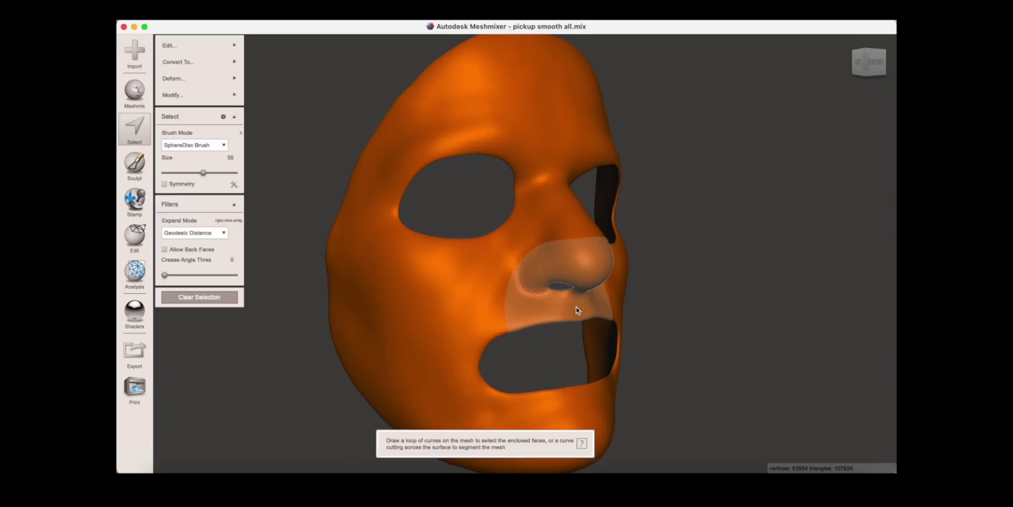
{"action": "right_click_drag", "start_coordinate": [593, 316], "coordinate": [563, 330]}
{"action": "scroll", "coordinate": [563, 330], "scroll_direction": "down", "scroll_amount": 3}
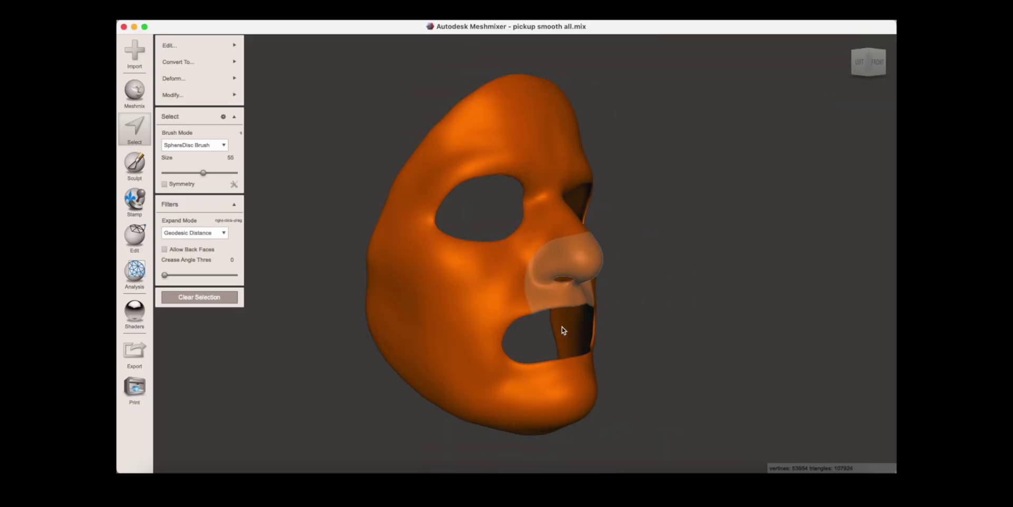
{"action": "left_click", "coordinate": [204, 301]}
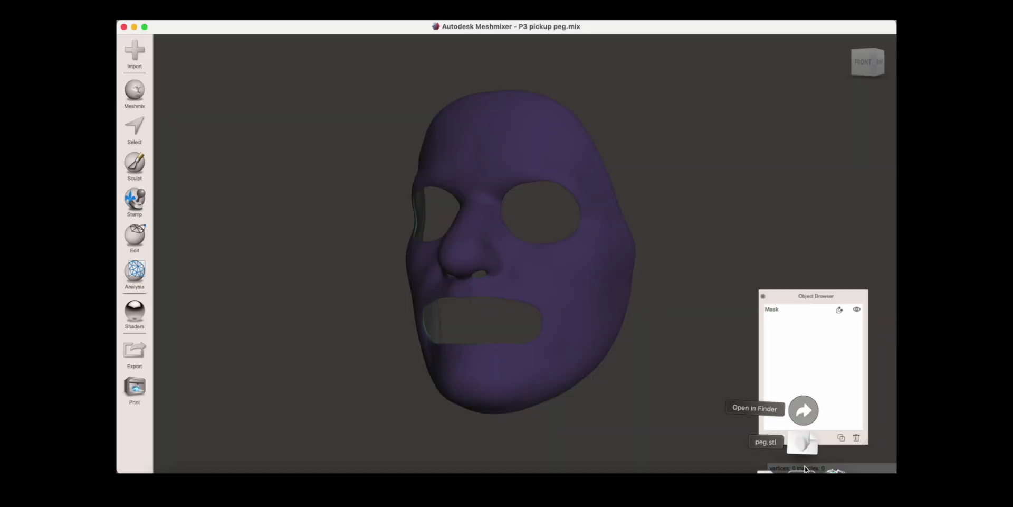
Append peg.stl to the mask scene without scaling it up.
{"action": "left_click_drag", "start_coordinate": [808, 451], "coordinate": [697, 389]}
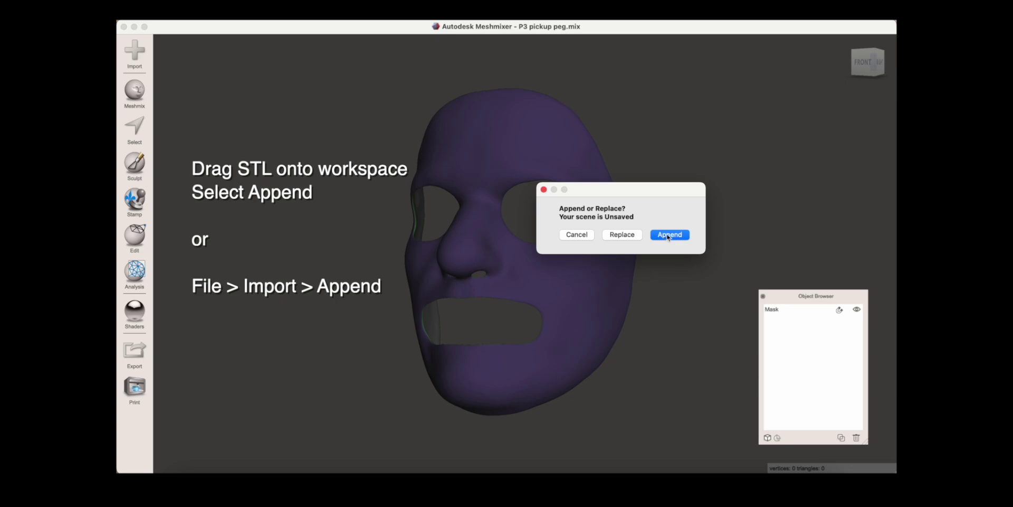
{"action": "left_click", "coordinate": [669, 235]}
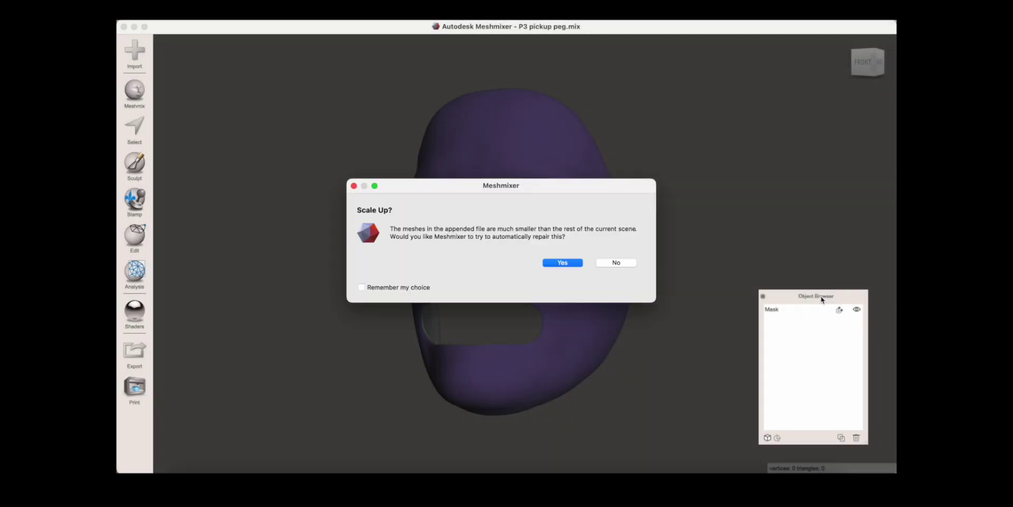
{"action": "left_click", "coordinate": [620, 265]}
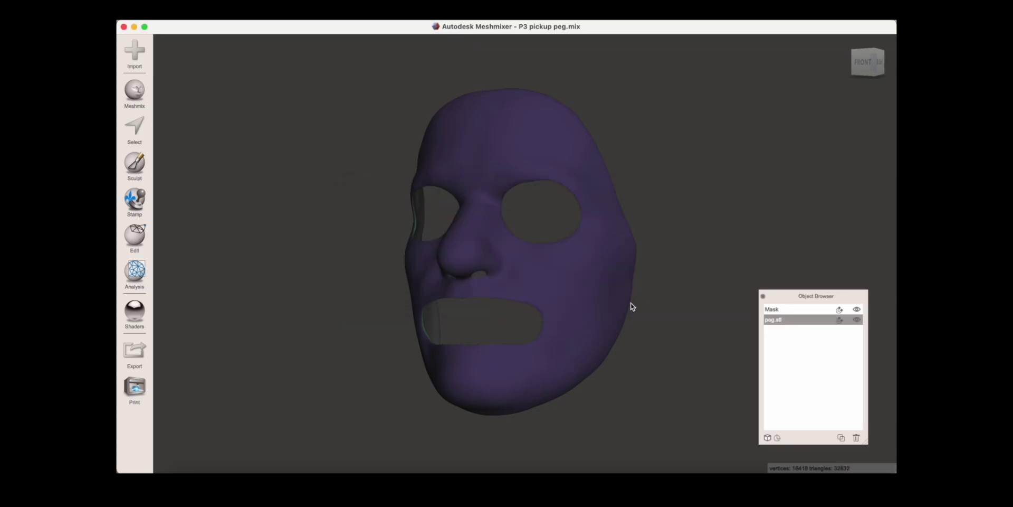
Transform the peg in its local frame, moving it about 49 mm along X out in front of the nose.
{"action": "right_click_drag", "start_coordinate": [619, 346], "coordinate": [726, 384]}
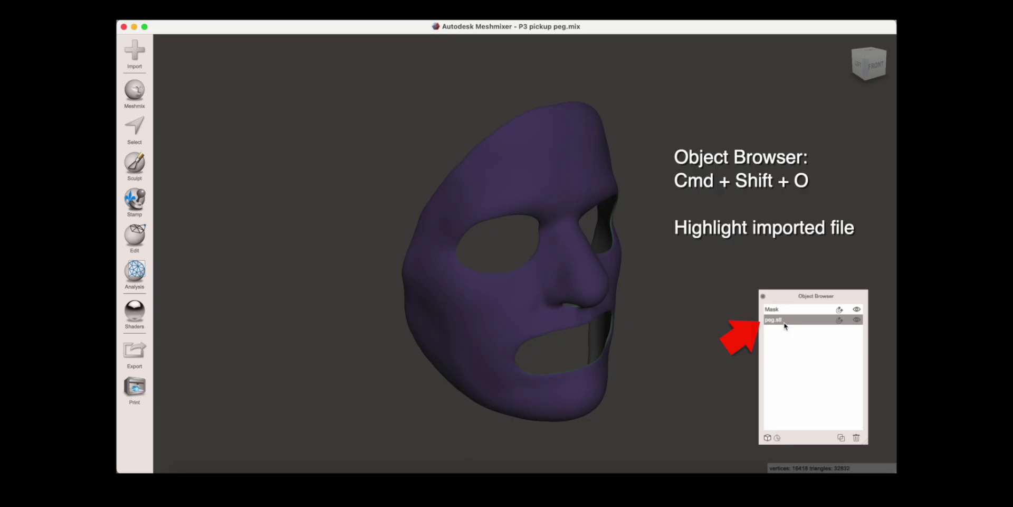
{"action": "key", "text": "t"}
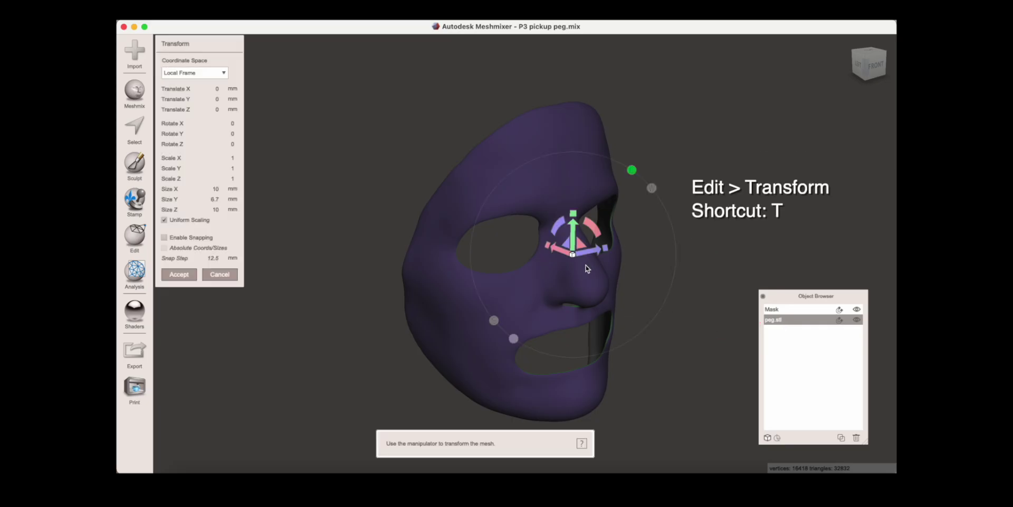
{"action": "right_click_drag", "start_coordinate": [615, 286], "coordinate": [621, 286]}
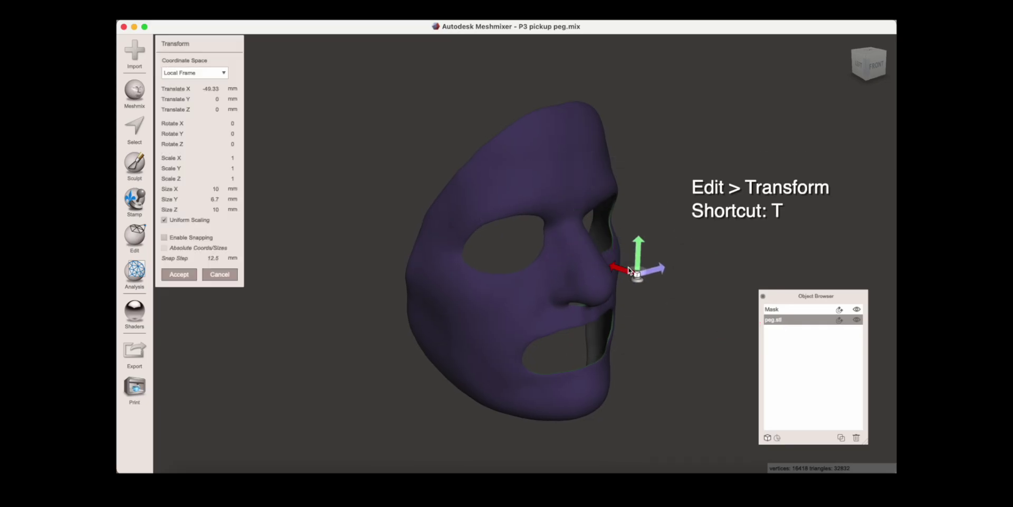
{"action": "scroll", "coordinate": [654, 309], "scroll_direction": "up", "scroll_amount": 5}
{"action": "middle_click_drag", "start_coordinate": [649, 311], "coordinate": [522, 307]}
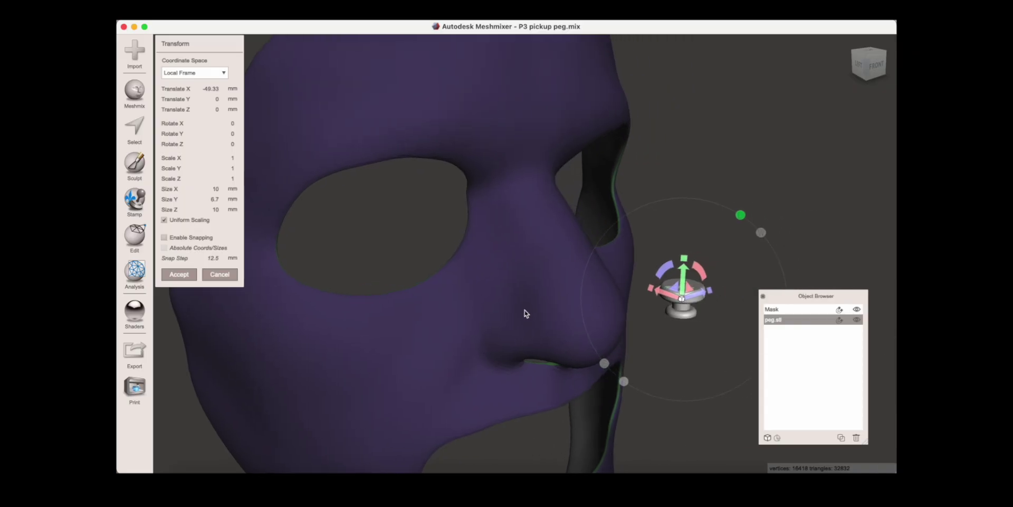
Rotate the peg about Z so its base faces the mask and move it up against the top of the forehead.
{"action": "right_click_drag", "start_coordinate": [522, 307], "coordinate": [543, 301]}
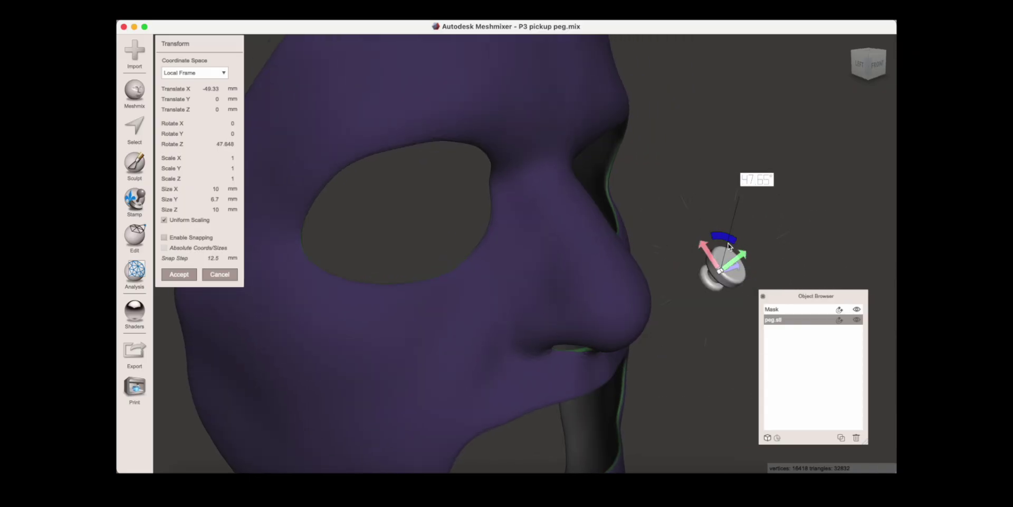
{"action": "left_click_drag", "start_coordinate": [737, 261], "coordinate": [671, 132]}
{"action": "right_click_drag", "start_coordinate": [606, 159], "coordinate": [665, 163]}
{"action": "middle_click_drag", "start_coordinate": [597, 158], "coordinate": [543, 295]}
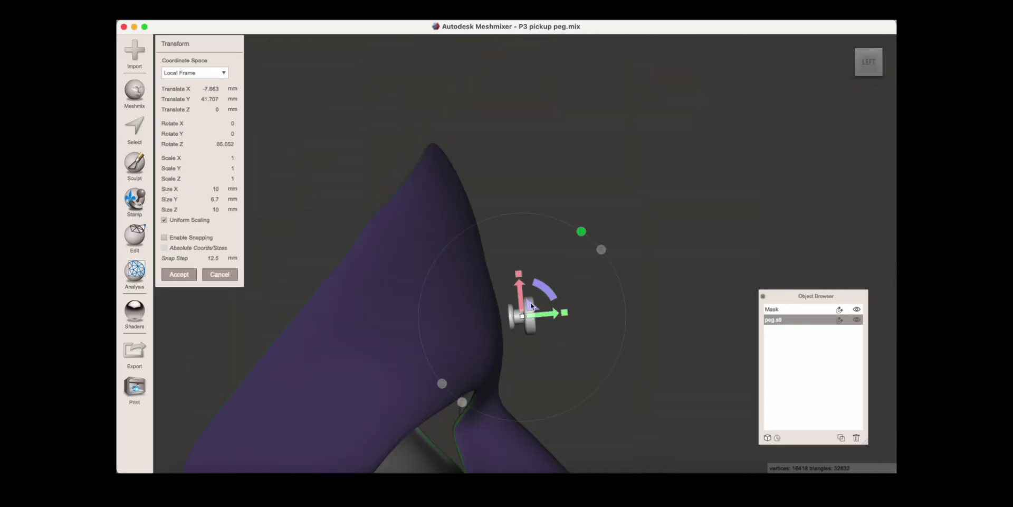
{"action": "left_click_drag", "start_coordinate": [533, 303], "coordinate": [473, 158]}
{"action": "left_click_drag", "start_coordinate": [489, 145], "coordinate": [476, 138]}
Centre the peg on the forehead, tilt it slightly to match the surface, and accept the transform.
{"action": "right_click_drag", "start_coordinate": [475, 164], "coordinate": [570, 328]}
{"action": "middle_click_drag", "start_coordinate": [570, 328], "coordinate": [665, 269]}
{"action": "left_click_drag", "start_coordinate": [527, 144], "coordinate": [525, 144]}
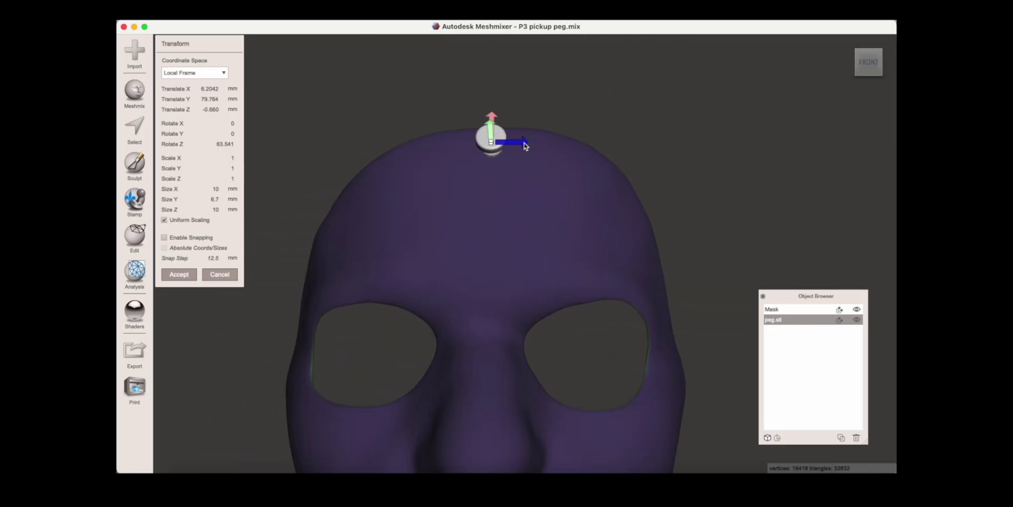
{"action": "right_click_drag", "start_coordinate": [591, 185], "coordinate": [610, 225]}
{"action": "left_click_drag", "start_coordinate": [563, 117], "coordinate": [557, 124]}
{"action": "right_click_drag", "start_coordinate": [610, 226], "coordinate": [428, 211]}
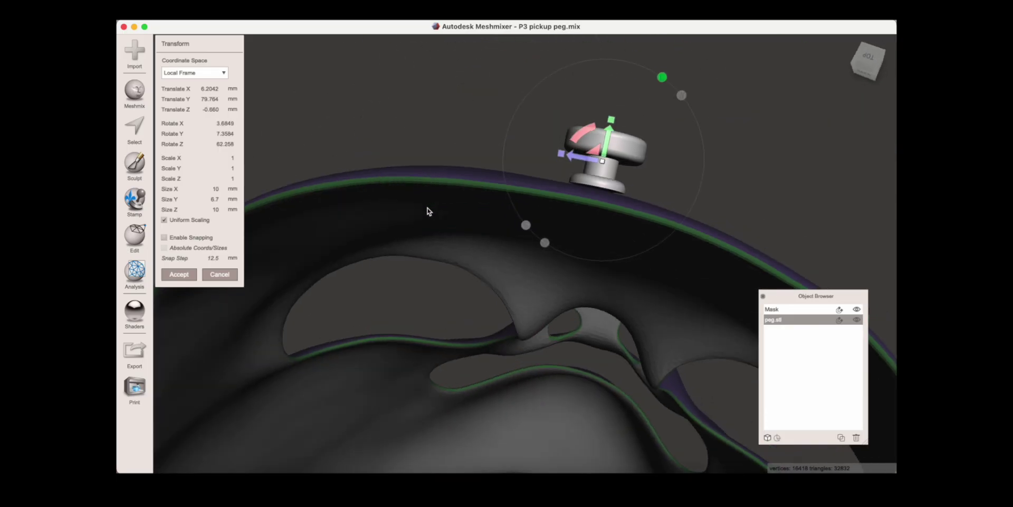
{"action": "scroll", "coordinate": [602, 205], "scroll_direction": "up", "scroll_amount": 3}
{"action": "key", "text": "Return"}
Check how the peg's base sits on the forehead and hide the mask to isolate the peg.
{"action": "right_click_drag", "start_coordinate": [602, 206], "coordinate": [624, 199]}
{"action": "scroll", "coordinate": [625, 196], "scroll_direction": "up", "scroll_amount": 3}
{"action": "middle_click_drag", "start_coordinate": [645, 187], "coordinate": [541, 227]}
{"action": "scroll", "coordinate": [547, 220], "scroll_direction": "up", "scroll_amount": 1}
{"action": "right_click_drag", "start_coordinate": [547, 223], "coordinate": [633, 180]}
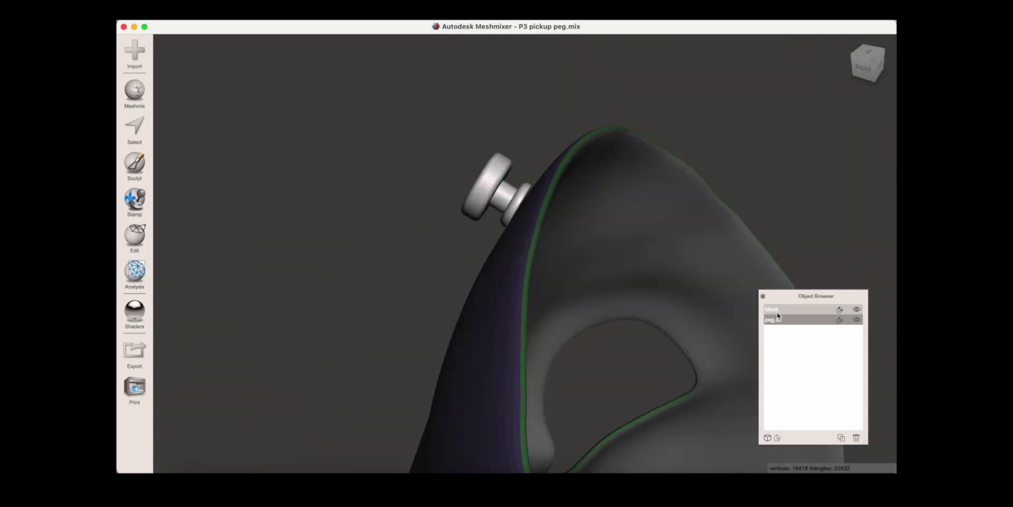
{"action": "left_click", "coordinate": [857, 309]}
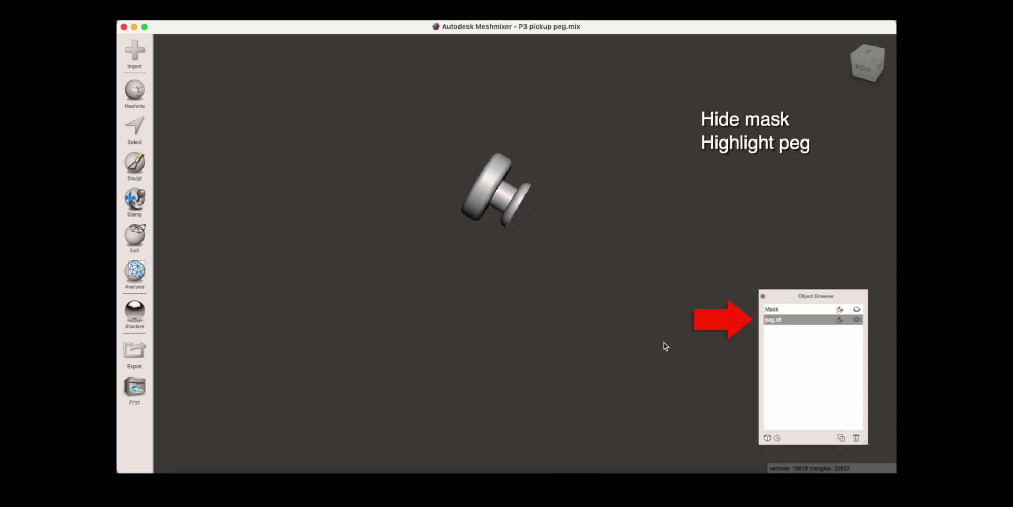
Select the peg's flat base face using a crease angle threshold of 18.25.
{"action": "right_click_drag", "start_coordinate": [585, 322], "coordinate": [520, 231]}
{"action": "scroll", "coordinate": [520, 230], "scroll_direction": "up", "scroll_amount": 3}
{"action": "mouse_move", "coordinate": [520, 230]}
{"action": "middle_mouse_down"}
{"action": "mouse_move", "coordinate": [529, 254]}
{"action": "mouse_move", "coordinate": [521, 234]}
{"action": "middle_mouse_up"}
{"action": "key", "text": "s"}
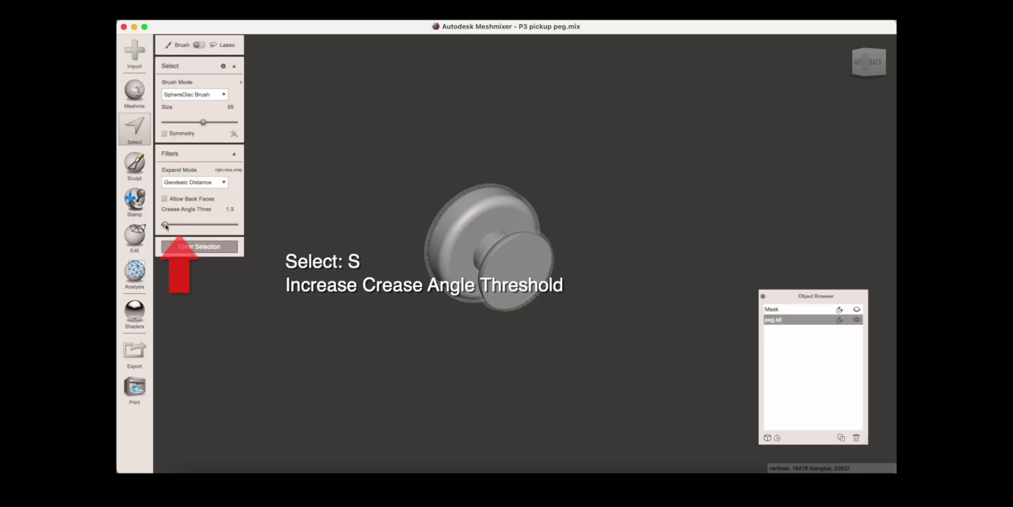
{"action": "left_click_drag", "start_coordinate": [167, 225], "coordinate": [175, 227]}
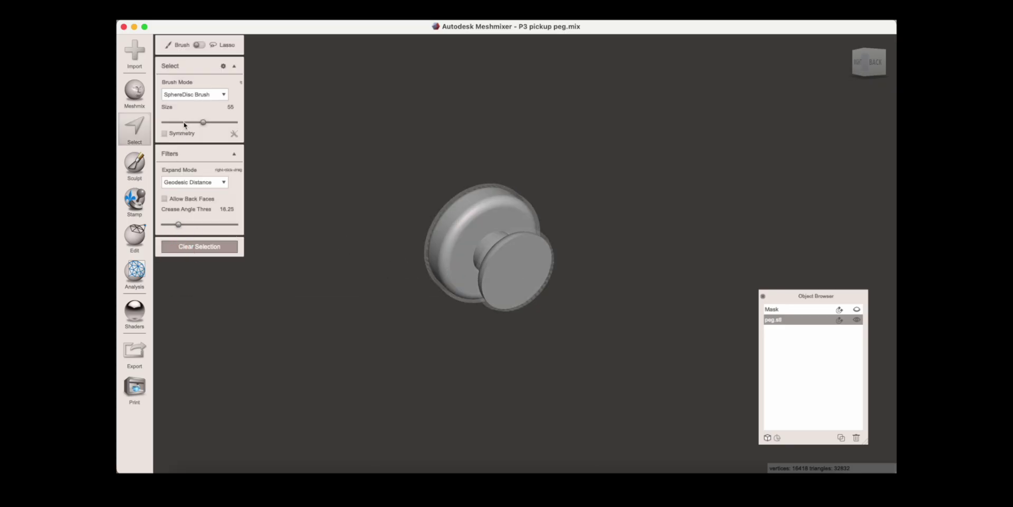
{"action": "left_click", "coordinate": [533, 268]}
Extend the peg's base face outward along its local normal with Face Transform and show the mask again.
{"action": "right_click_drag", "start_coordinate": [498, 391], "coordinate": [543, 383]}
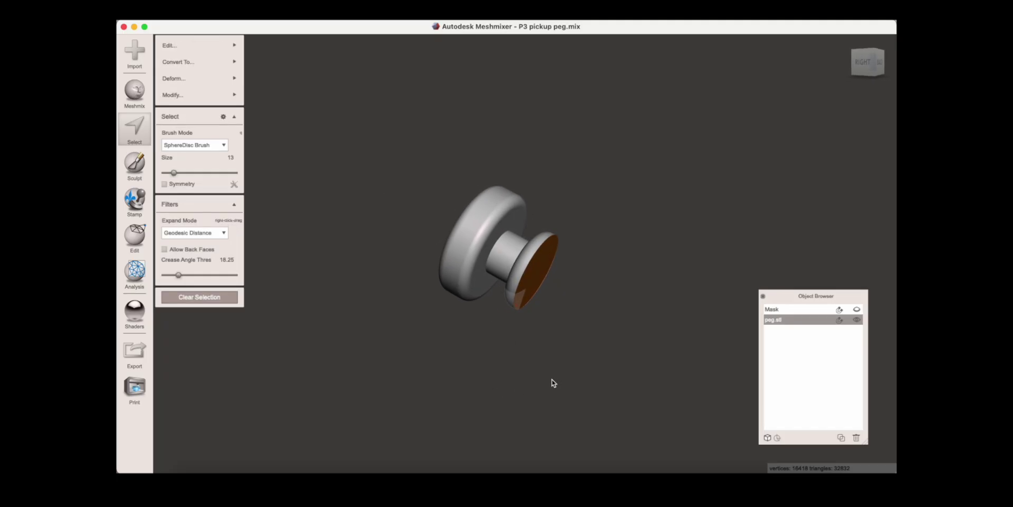
{"action": "key", "text": "t"}
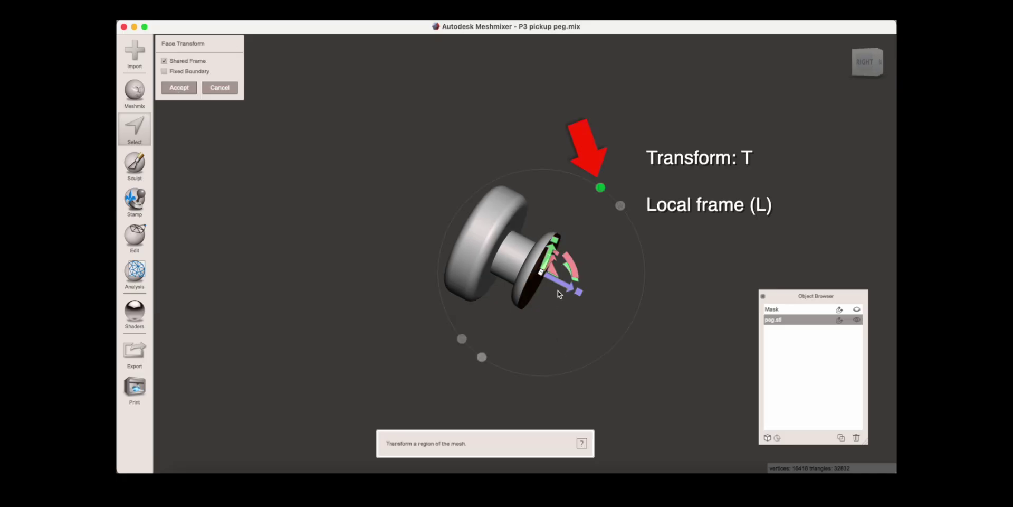
{"action": "left_click_drag", "start_coordinate": [564, 286], "coordinate": [566, 286]}
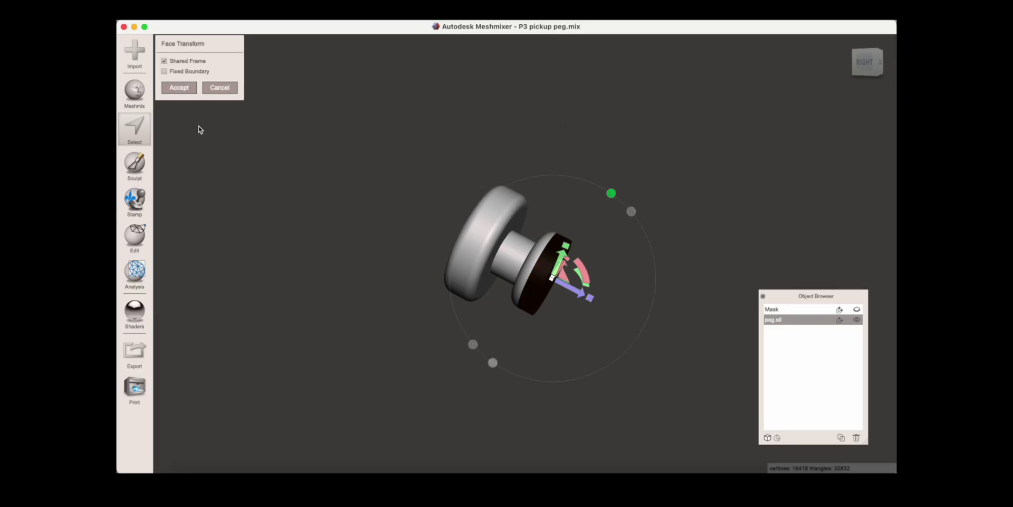
{"action": "left_click", "coordinate": [190, 91]}
{"action": "mouse_move", "coordinate": [190, 100]}
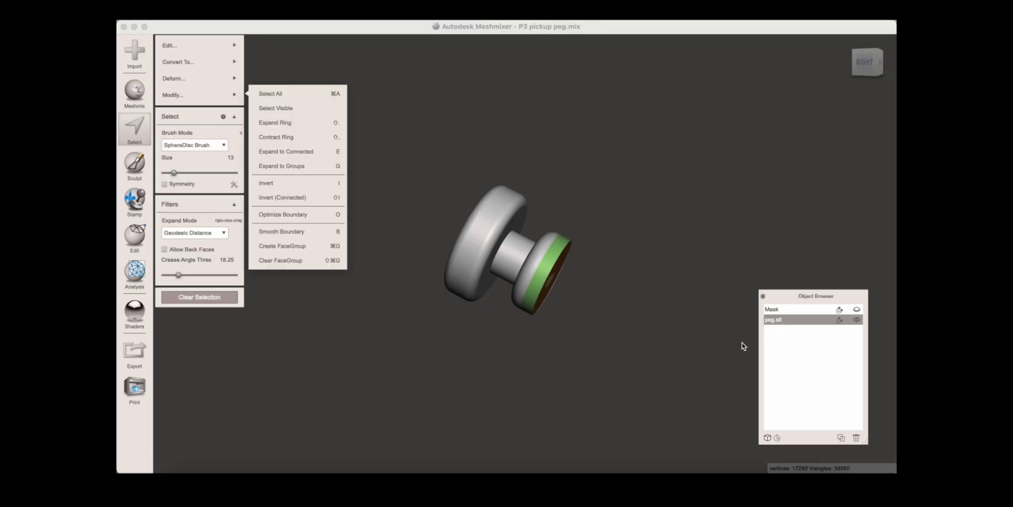
{"action": "left_click", "coordinate": [858, 311]}
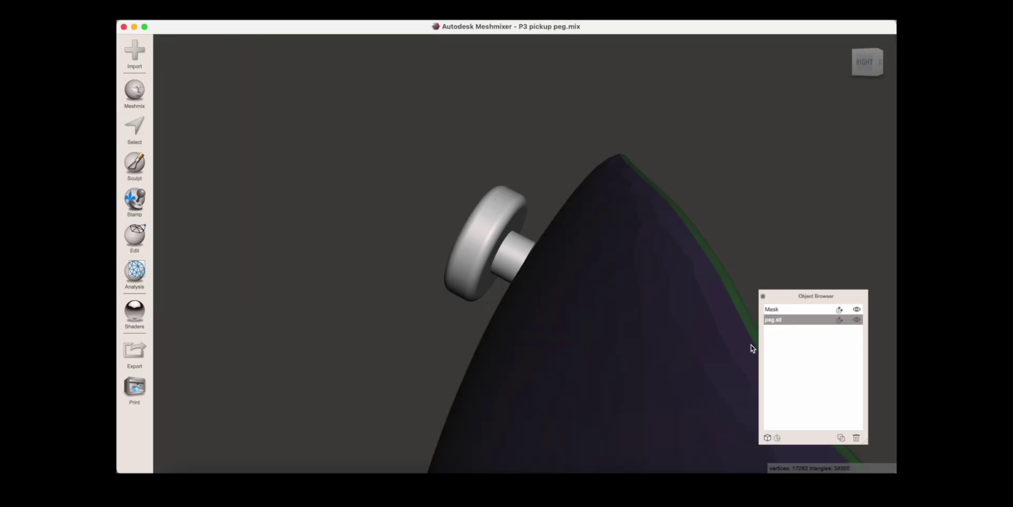
Duplicate the forehead peg and move the copy to the side of the mask near the temple.
{"action": "right_click_drag", "start_coordinate": [589, 362], "coordinate": [554, 393]}
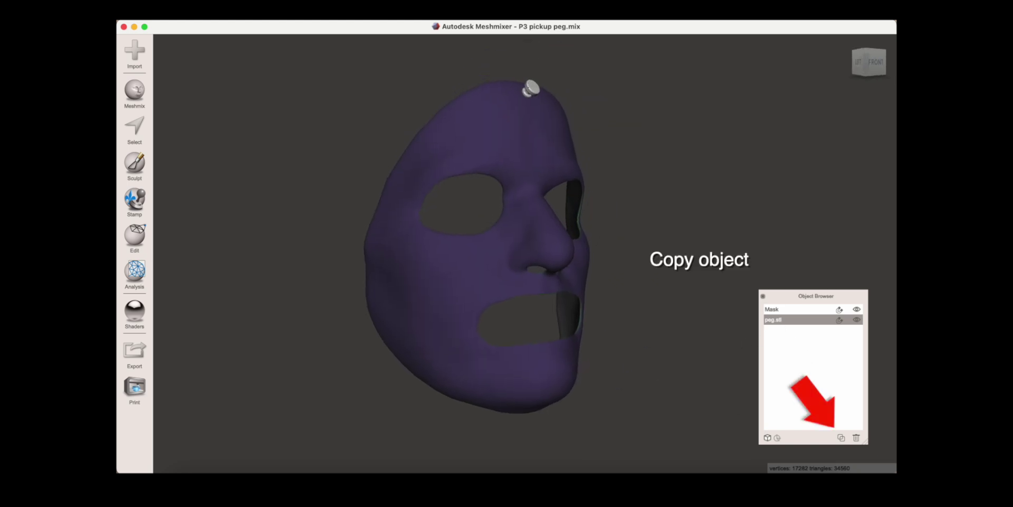
{"action": "left_click", "coordinate": [841, 438]}
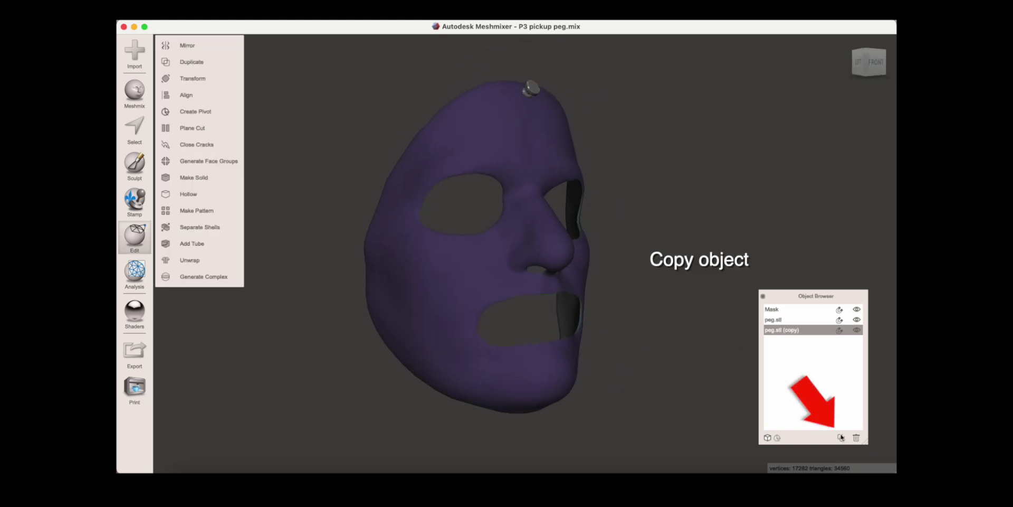
{"action": "right_click_drag", "start_coordinate": [652, 307], "coordinate": [681, 315]}
{"action": "key", "text": "t"}
{"action": "left_click_drag", "start_coordinate": [535, 74], "coordinate": [426, 145]}
Adjust the copied peg's position and rotation so its base sits flush on the temple beside the eye.
{"action": "right_click_drag", "start_coordinate": [425, 145], "coordinate": [401, 200]}
{"action": "scroll", "coordinate": [401, 200], "scroll_direction": "up", "scroll_amount": 3}
{"action": "left_click_drag", "start_coordinate": [372, 211], "coordinate": [365, 217]}
{"action": "right_click_drag", "start_coordinate": [365, 217], "coordinate": [525, 222]}
{"action": "scroll", "coordinate": [524, 221], "scroll_direction": "up", "scroll_amount": 3}
{"action": "left_click_drag", "start_coordinate": [536, 177], "coordinate": [551, 188]}
{"action": "right_click_drag", "start_coordinate": [552, 187], "coordinate": [547, 242]}
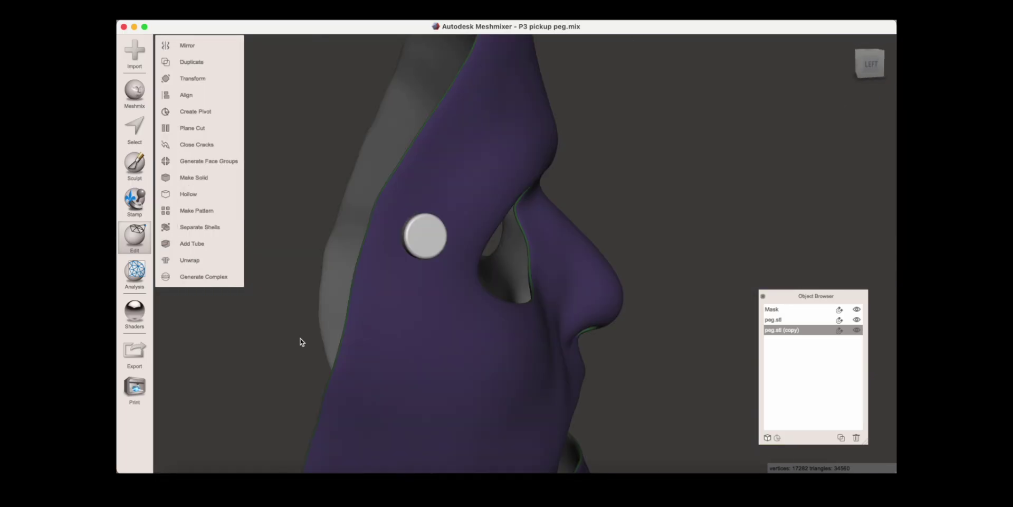
Place further peg copies beside the lower jaw and at the matching spots on the mask's opposite side.
{"action": "right_click_drag", "start_coordinate": [301, 344], "coordinate": [804, 414]}
{"action": "key", "text": "t"}
{"action": "left_click_drag", "start_coordinate": [507, 226], "coordinate": [521, 309]}
{"action": "right_click_drag", "start_coordinate": [549, 311], "coordinate": [701, 315]}
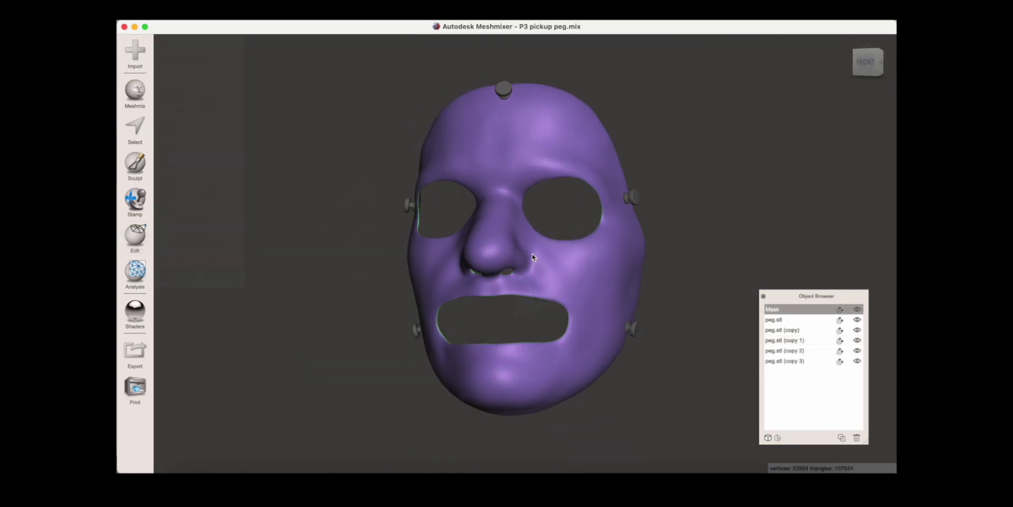
{"action": "right_click_drag", "start_coordinate": [532, 252], "coordinate": [479, 271]}
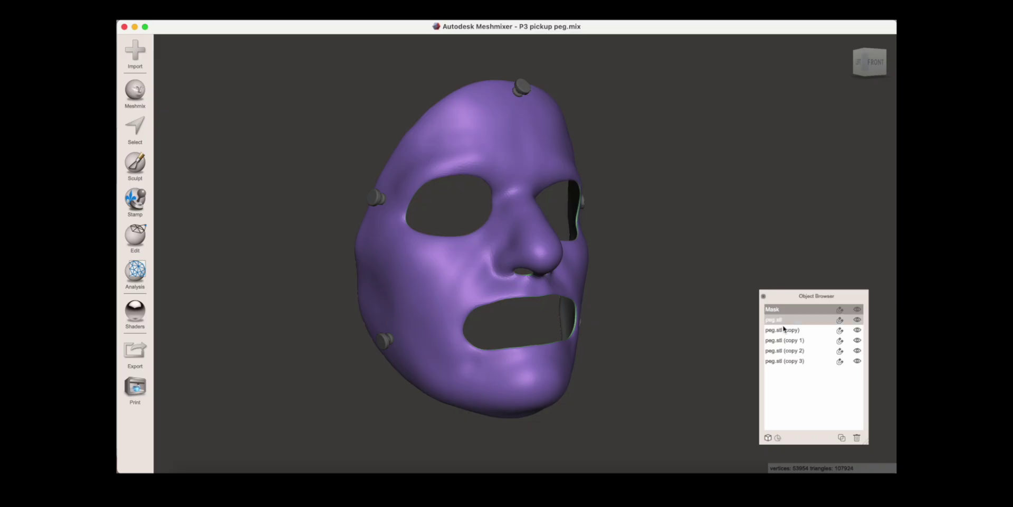
Select the mask together with all five pegs and combine them into a single object.
{"action": "left_click", "coordinate": [783, 329]}
{"action": "left_click", "coordinate": [779, 310]}
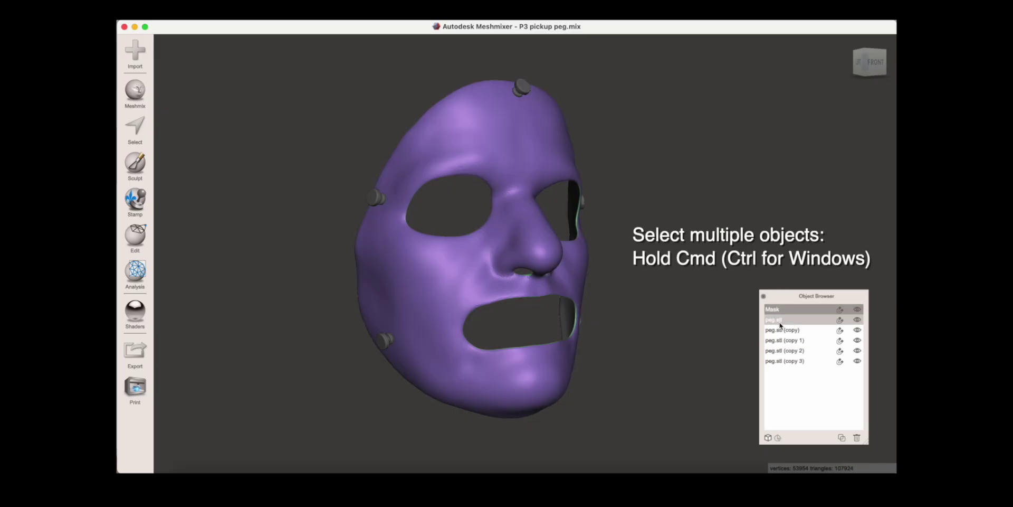
{"action": "left_click", "coordinate": [783, 331], "text": "super"}
{"action": "left_click", "coordinate": [788, 343], "text": "super"}
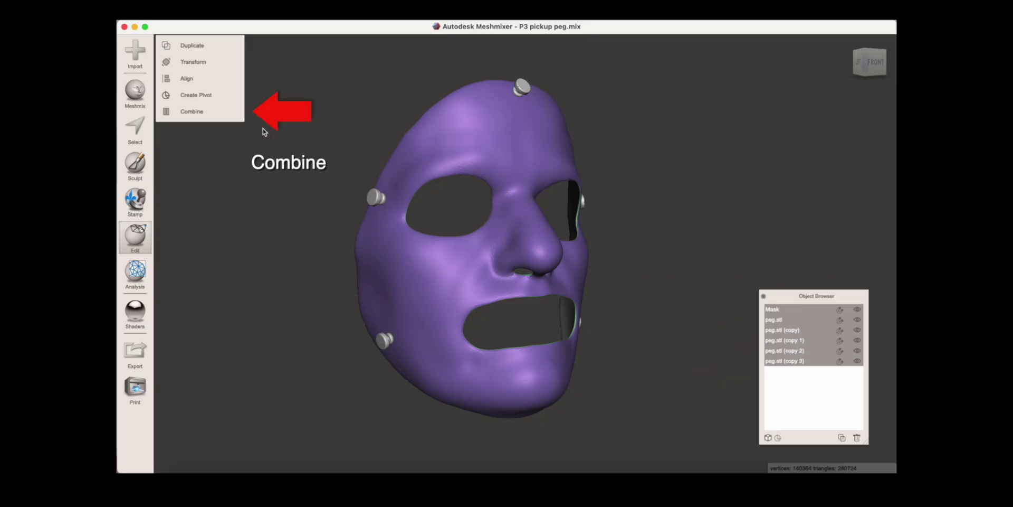
{"action": "left_click", "coordinate": [191, 113]}
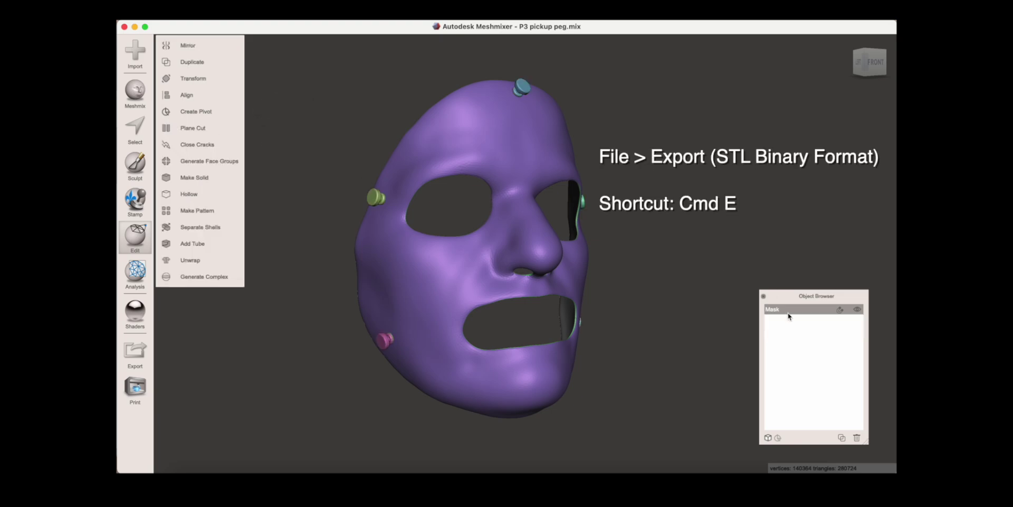
Export the combined mask in STL Binary Format.
{"action": "right_click_drag", "start_coordinate": [673, 273], "coordinate": [710, 267]}
{"action": "key", "text": "super+e"}
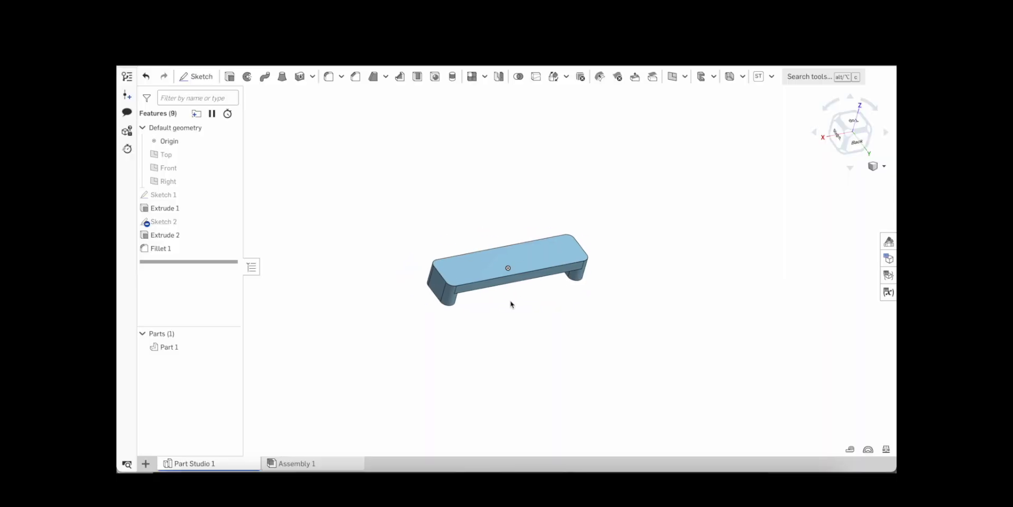
{"action": "right_click_drag", "start_coordinate": [516, 303], "coordinate": [399, 322]}
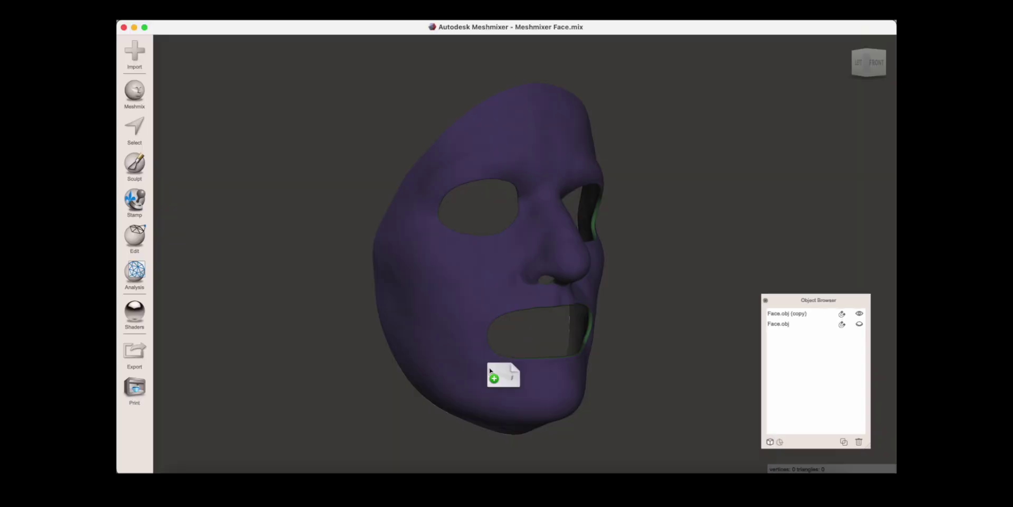
Append the Part Studio 1 - Part 1.stl model to the mask scene and set the selection's crease angle threshold to about 28.7.
{"action": "left_click_drag", "start_coordinate": [500, 373], "coordinate": [501, 369]}
{"action": "left_click", "coordinate": [420, 258]}
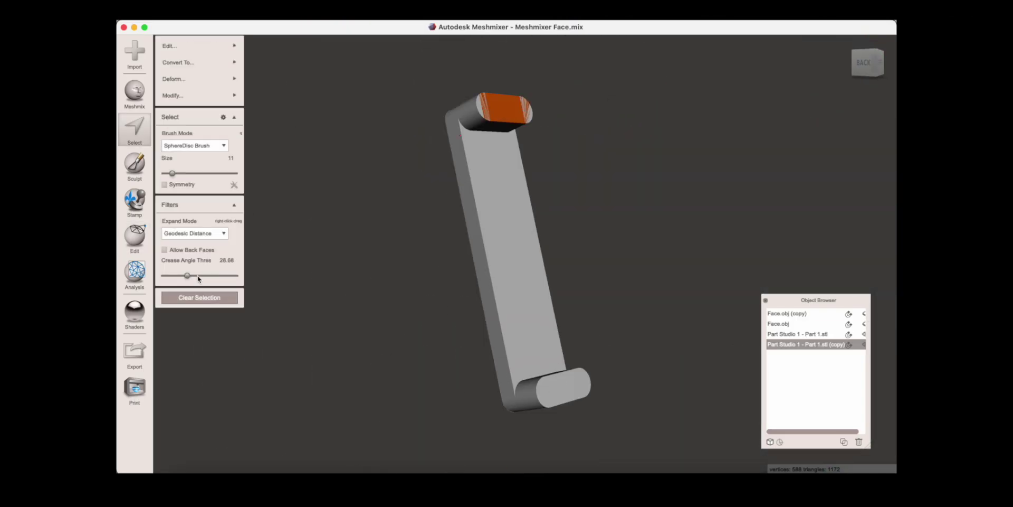
{"action": "left_click_drag", "start_coordinate": [178, 277], "coordinate": [188, 278]}
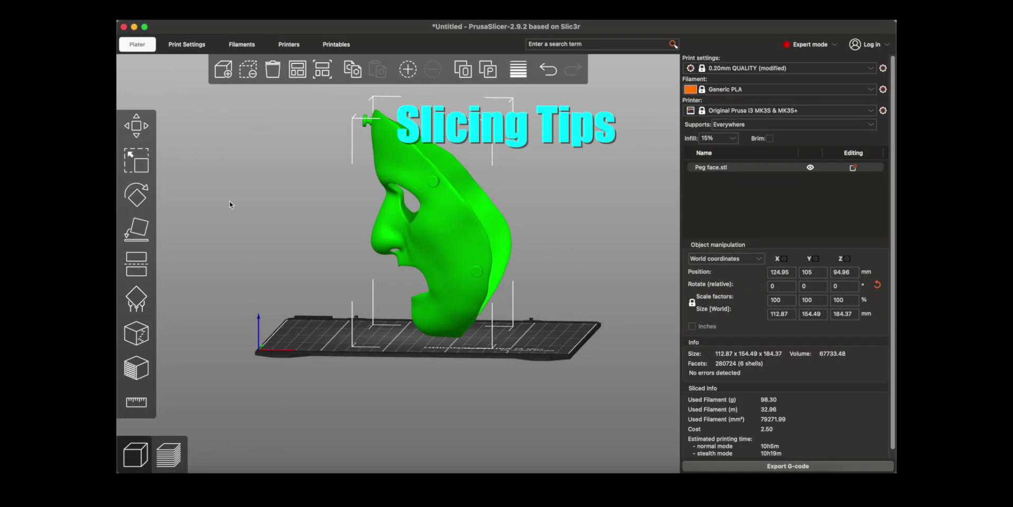
In PrusaSlicer, tilt the upright Peg face.stl mask slightly about the Y axis and slice it.
{"action": "left_click", "coordinate": [133, 203]}
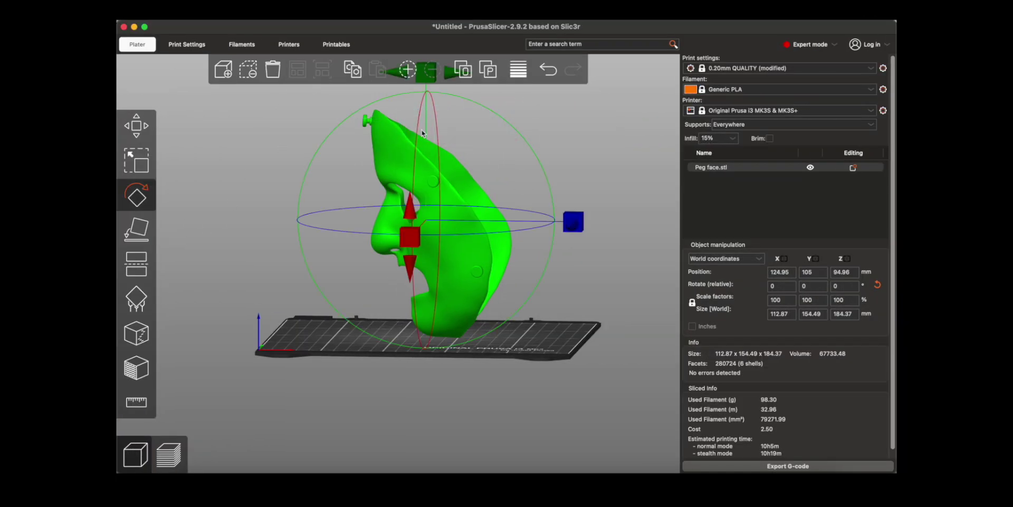
{"action": "right_click_drag", "start_coordinate": [422, 134], "coordinate": [424, 168]}
{"action": "left_click_drag", "start_coordinate": [415, 112], "coordinate": [416, 111]}
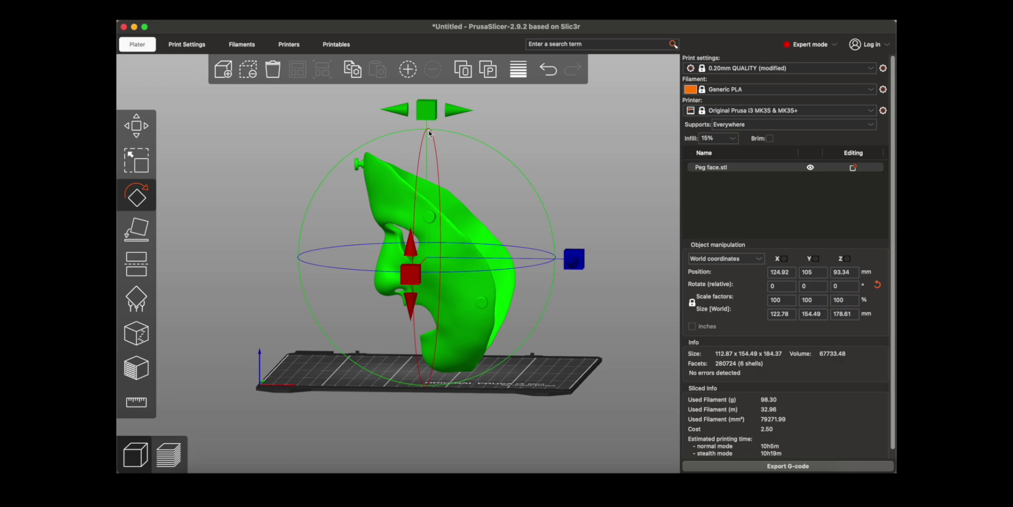
{"action": "left_click", "coordinate": [774, 462]}
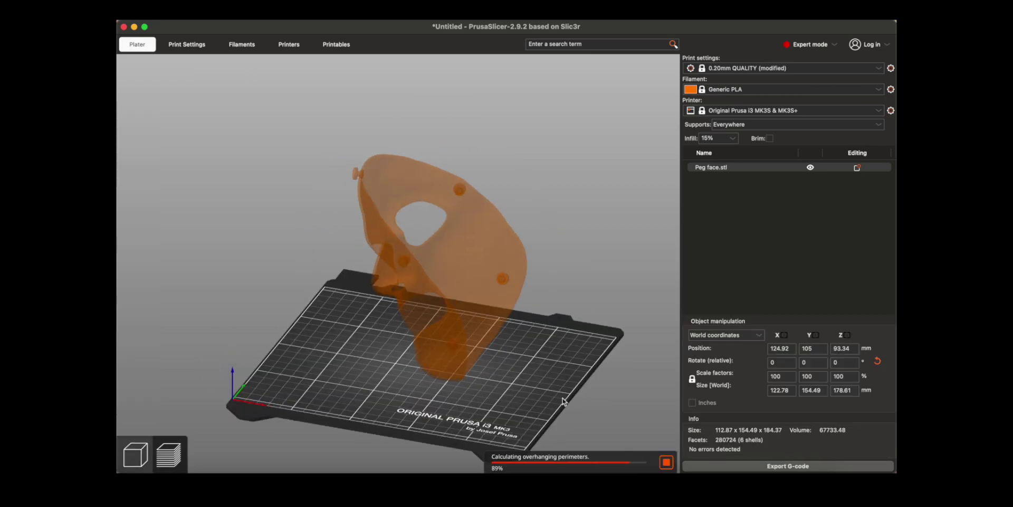
Collapse the preview legend and examine the tree supports around the pegs, eye openings, mouth and nostrils.
{"action": "left_click", "coordinate": [124, 62]}
{"action": "scroll", "coordinate": [398, 316], "scroll_direction": "up", "scroll_amount": 10}
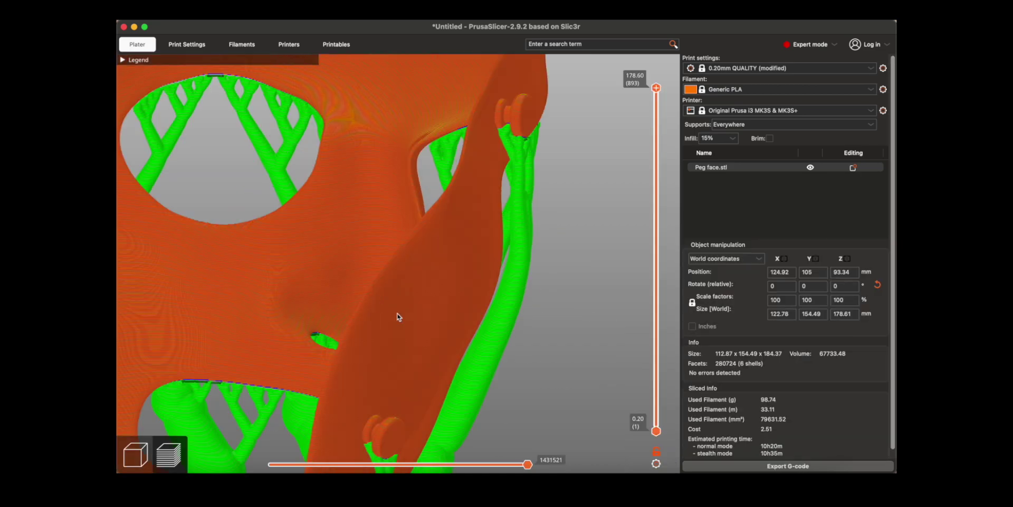
{"action": "scroll", "coordinate": [398, 316], "scroll_direction": "down", "scroll_amount": 10}
{"action": "left_click_drag", "start_coordinate": [432, 344], "coordinate": [459, 356]}
{"action": "scroll", "coordinate": [400, 350], "scroll_direction": "up", "scroll_amount": 10}
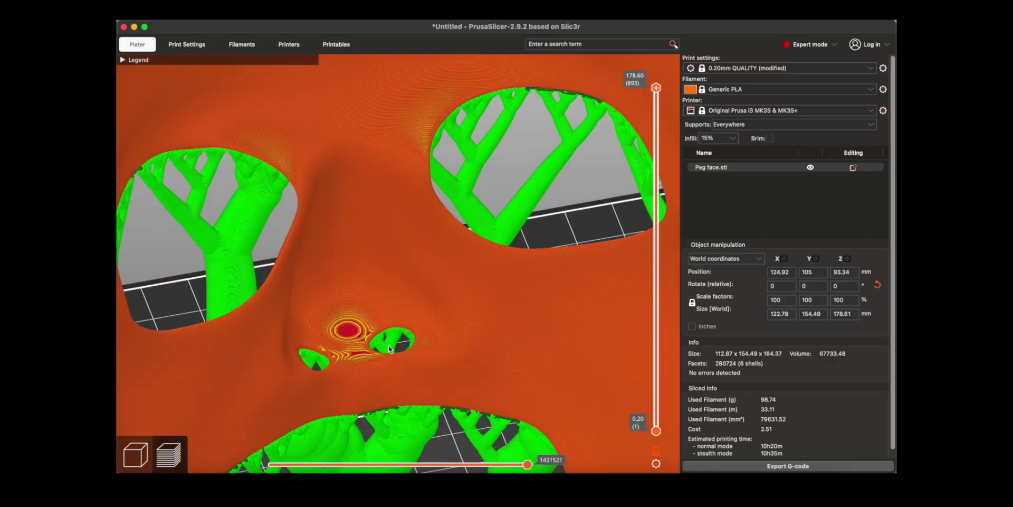
{"action": "scroll", "coordinate": [391, 343], "scroll_direction": "down", "scroll_amount": 10}
{"action": "scroll", "coordinate": [409, 296], "scroll_direction": "up", "scroll_amount": 10}
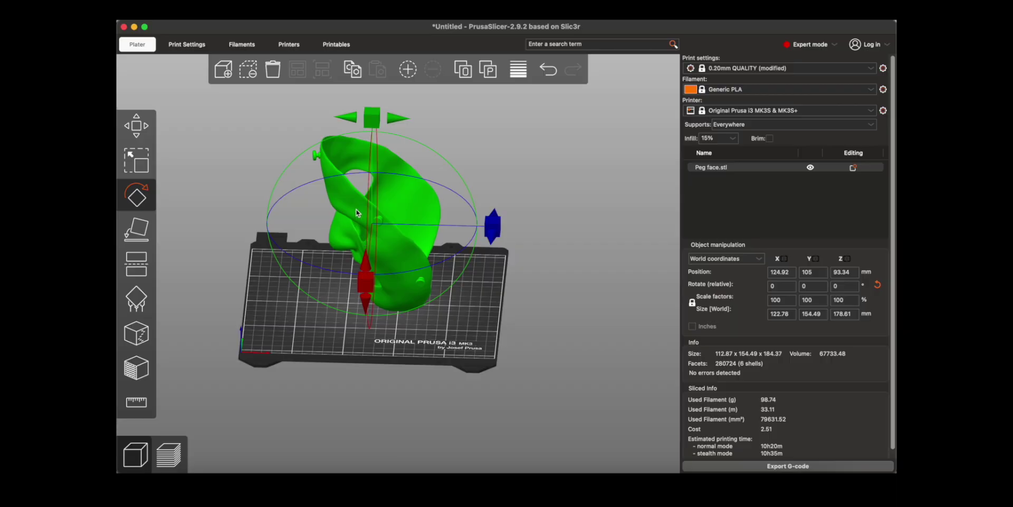
Rotate the mask about the Y axis until it stands upside down on its forehead, slice it and inspect the supports.
{"action": "left_click_drag", "start_coordinate": [350, 117], "coordinate": [302, 248]}
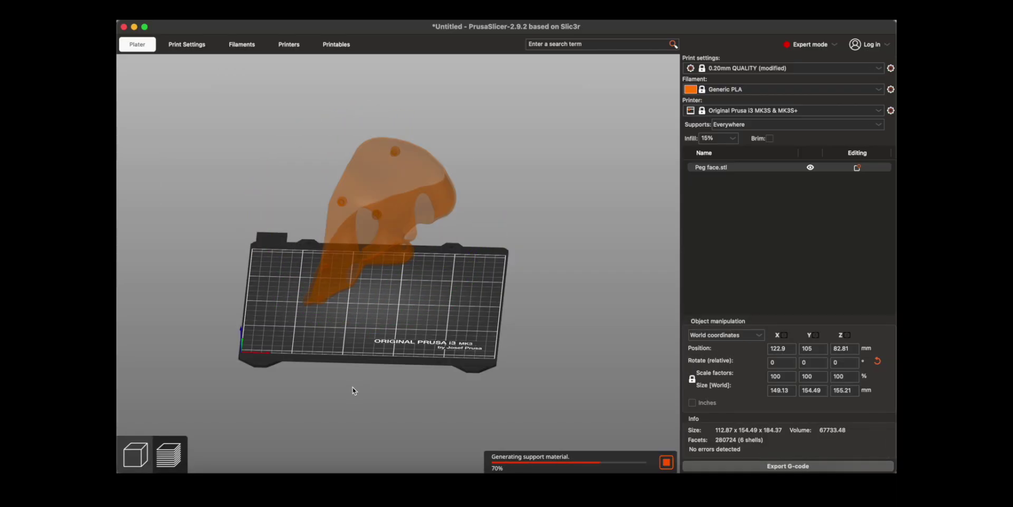
{"action": "left_click_drag", "start_coordinate": [420, 358], "coordinate": [458, 370]}
{"action": "scroll", "coordinate": [399, 312], "scroll_direction": "up", "scroll_amount": 8}
{"action": "left_click_drag", "start_coordinate": [399, 316], "coordinate": [423, 369]}
Return to the 3D editor, rotate the upside-down mask about the Y axis to stand more upright, and slice it again.
{"action": "key", "text": "Tab"}
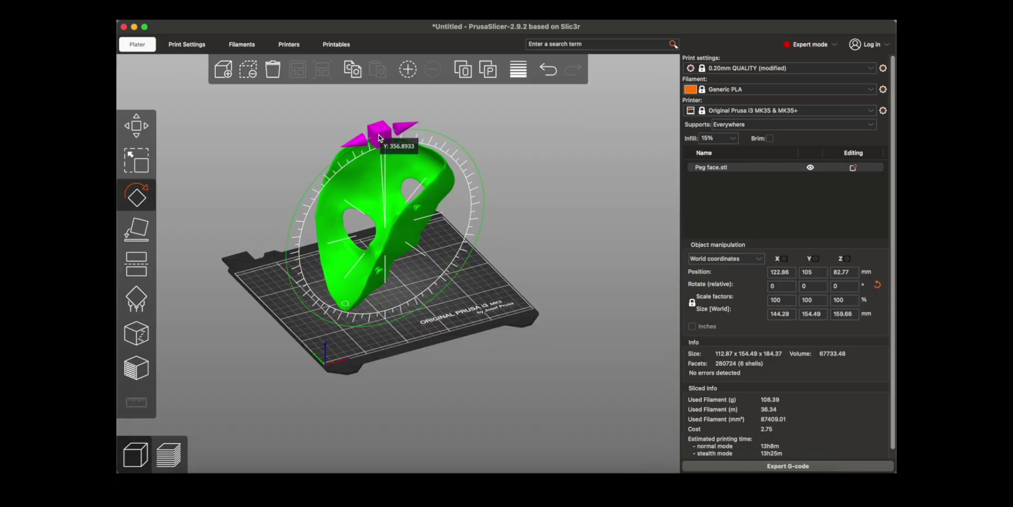
{"action": "left_click_drag", "start_coordinate": [366, 142], "coordinate": [480, 242]}
{"action": "left_click", "coordinate": [744, 466]}
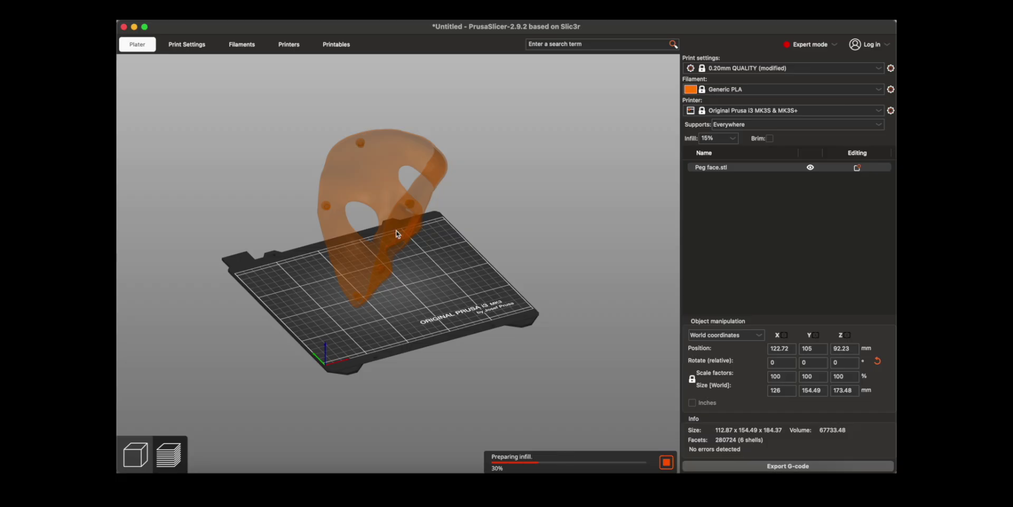
Examine the sliced upside-down mask's supports at the nose, eye openings, pegs and forehead.
{"action": "scroll", "coordinate": [408, 236], "scroll_direction": "up", "scroll_amount": 5}
{"action": "left_click_drag", "start_coordinate": [408, 236], "coordinate": [468, 286]}
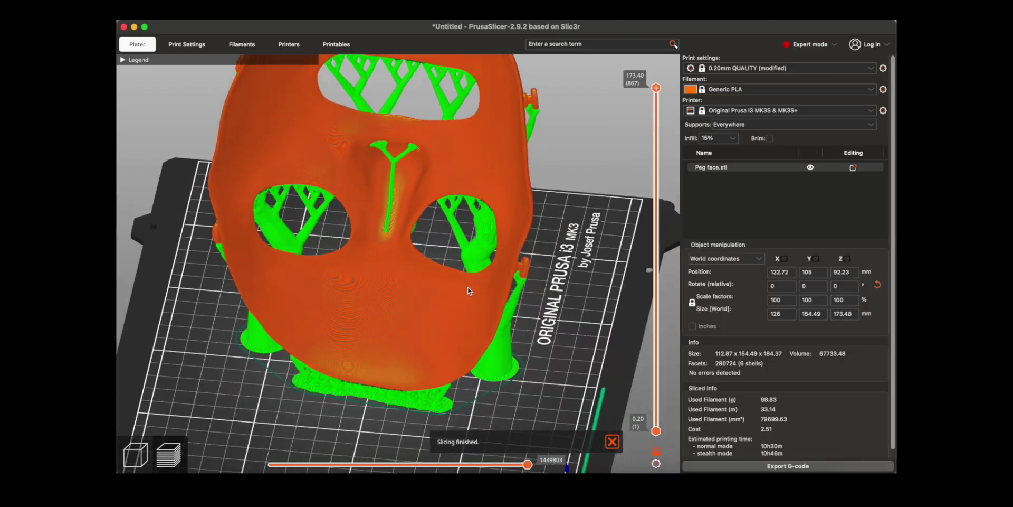
{"action": "scroll", "coordinate": [396, 245], "scroll_direction": "up", "scroll_amount": 3}
{"action": "scroll", "coordinate": [397, 247], "scroll_direction": "up", "scroll_amount": 5}
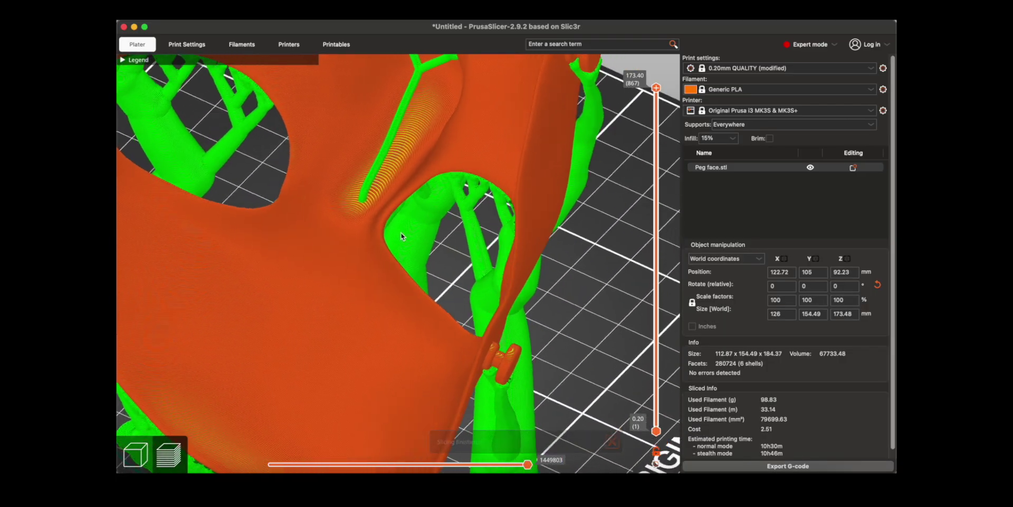
{"action": "scroll", "coordinate": [407, 239], "scroll_direction": "down", "scroll_amount": 10}
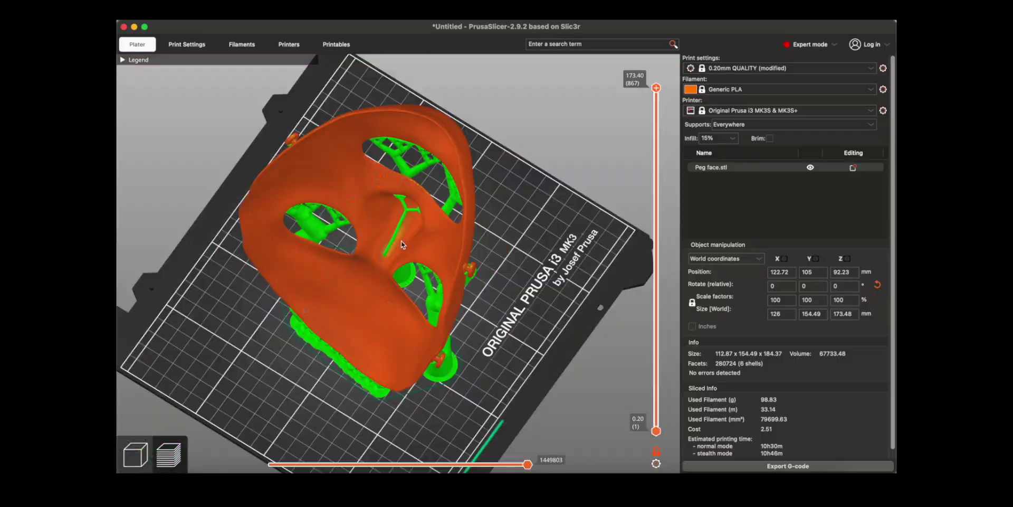